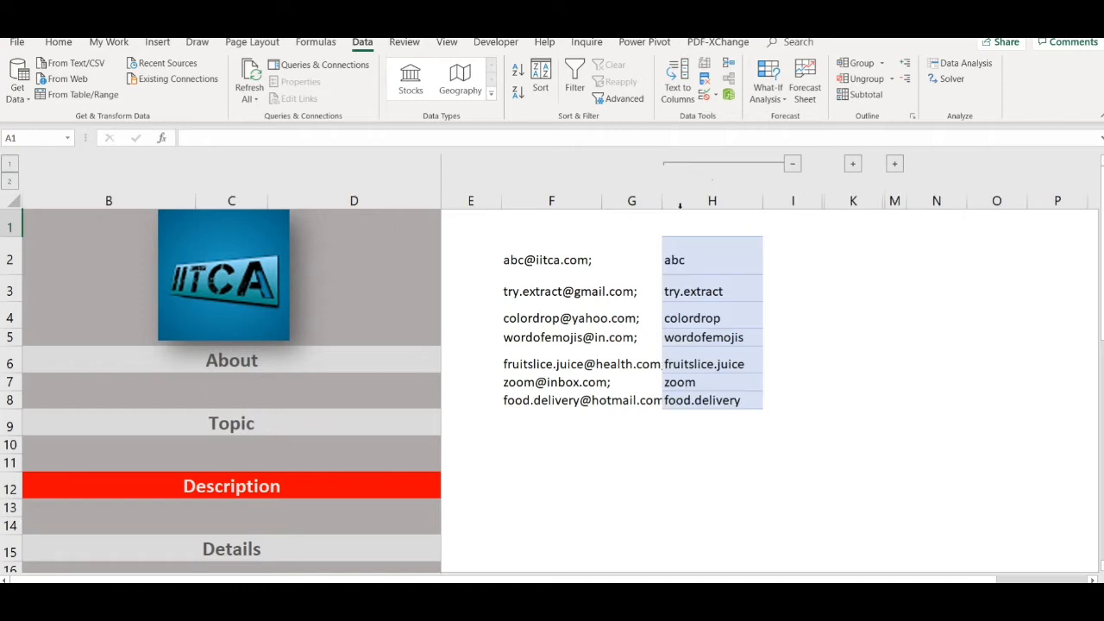
Expand the two collapsed column groups beside the extracted user names, and go to the Details section
{"action": "left_click", "coordinate": [852, 164]}
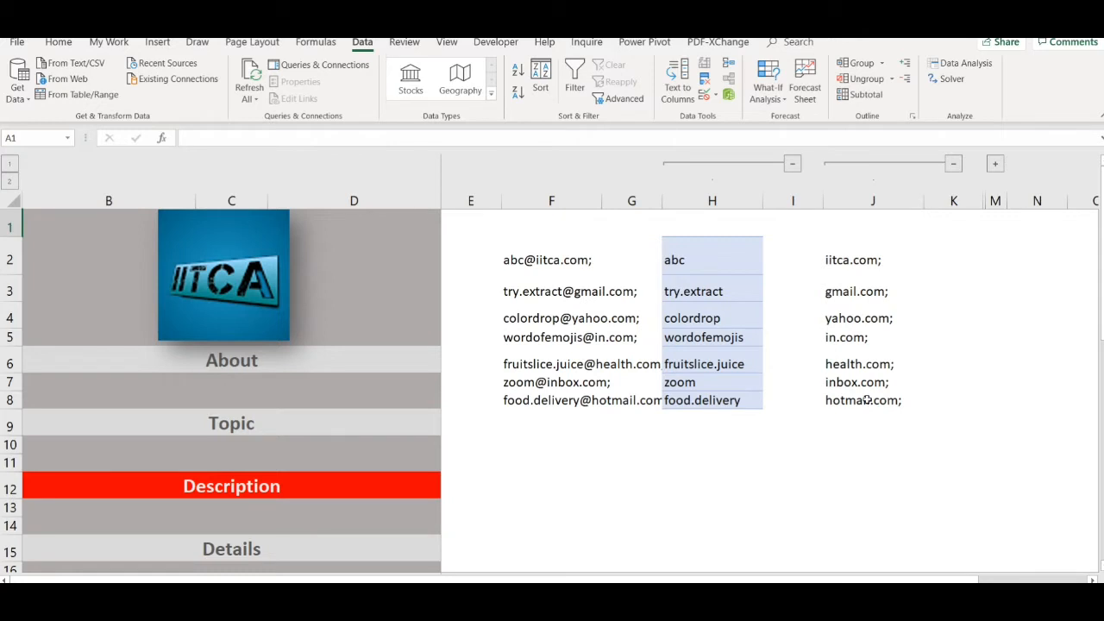
{"action": "left_click", "coordinate": [997, 164]}
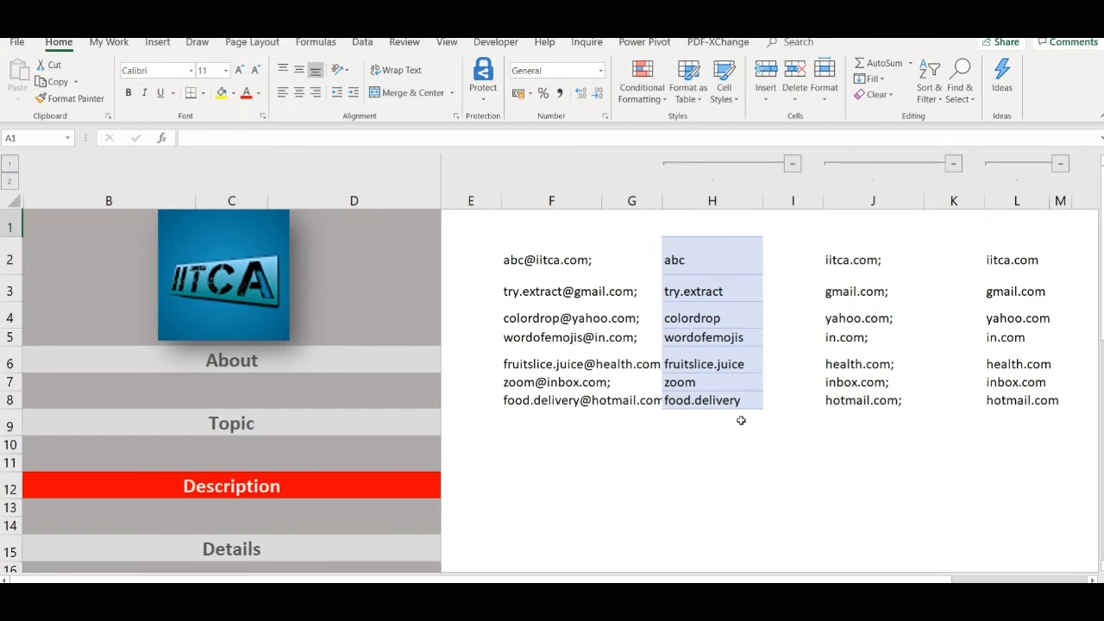
{"action": "left_click", "coordinate": [255, 559]}
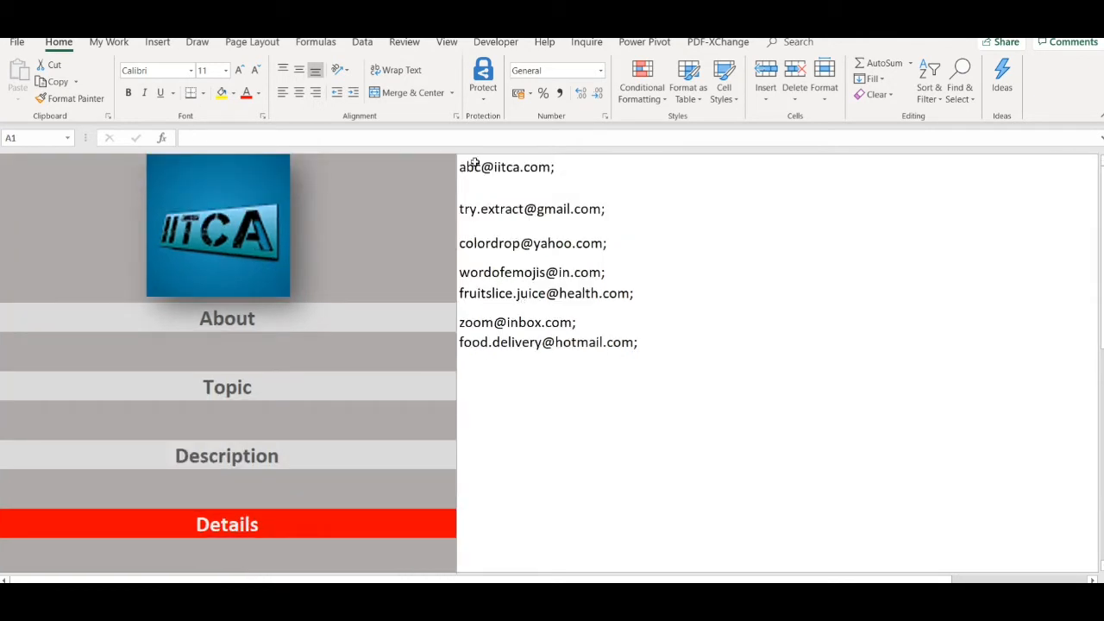
Start a Text to Columns conversion of the addresses in E1:E7, using Delimited with "@" as the other delimiter
{"action": "left_click_drag", "start_coordinate": [474, 164], "coordinate": [491, 342]}
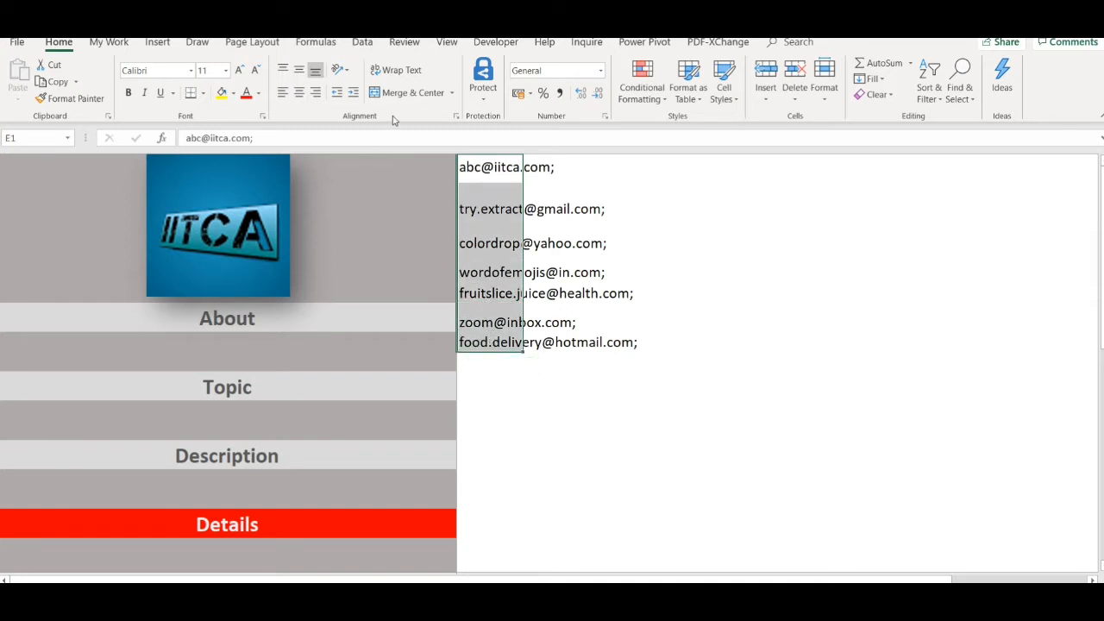
{"action": "left_click", "coordinate": [364, 42]}
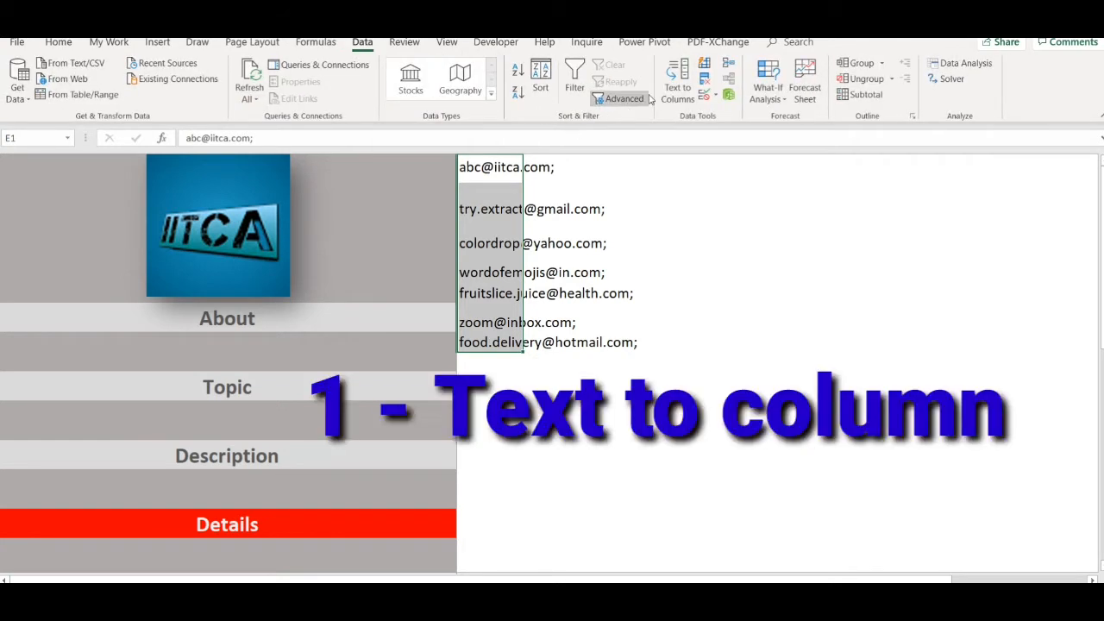
{"action": "left_click", "coordinate": [682, 91]}
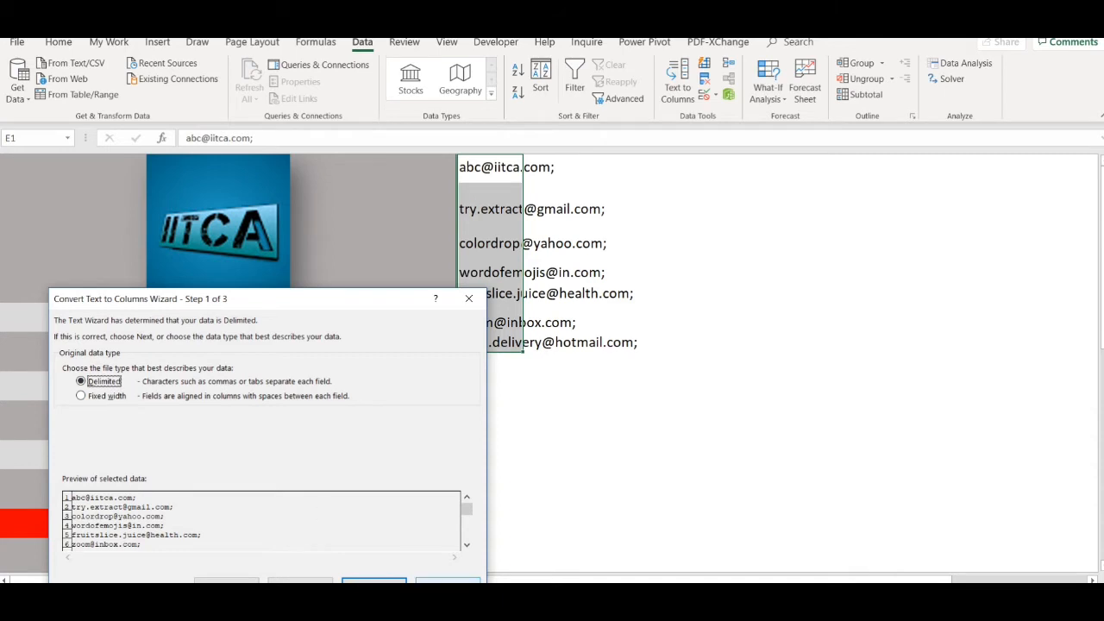
{"action": "left_click", "coordinate": [373, 579]}
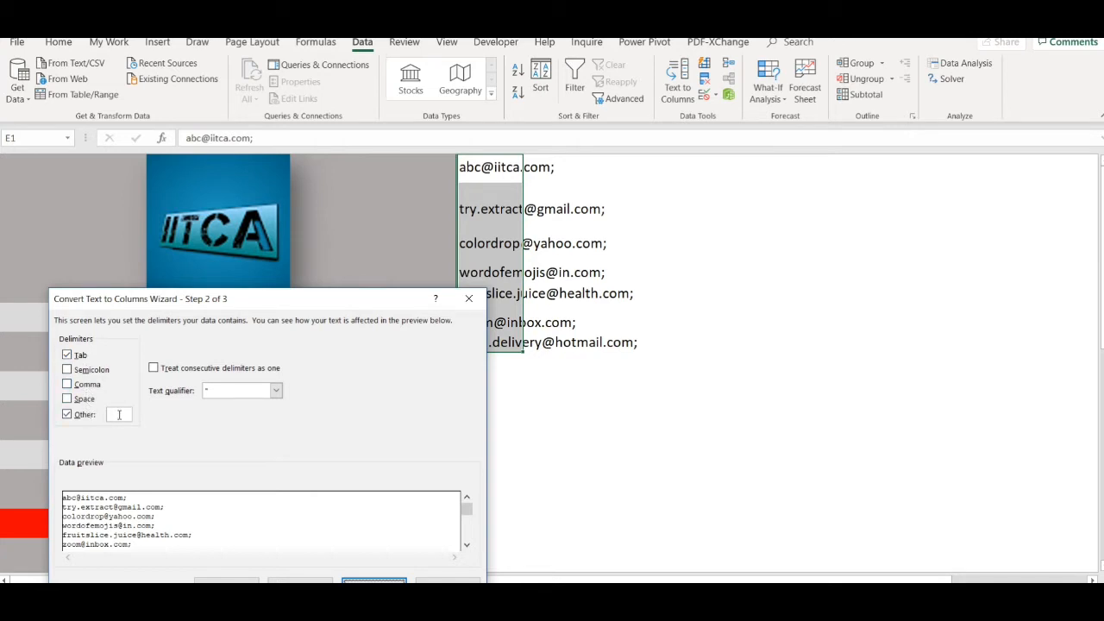
{"action": "left_click", "coordinate": [119, 415]}
{"action": "type", "text": "@"}
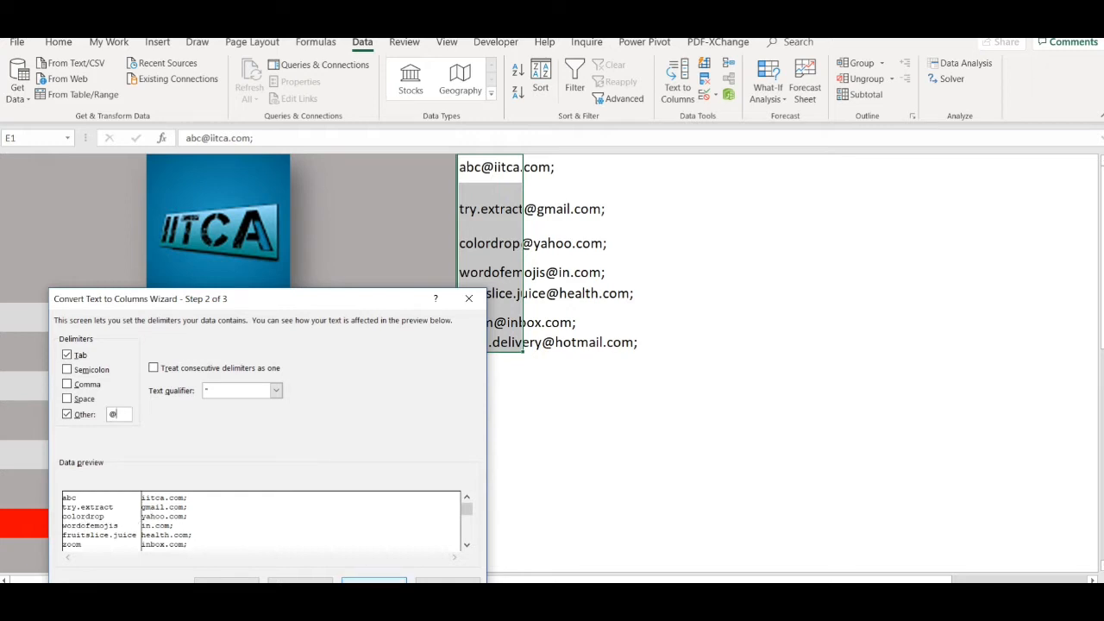
Set the Text to Columns destination to H1 and finish splitting the addresses
{"action": "left_click", "coordinate": [373, 580]}
{"action": "left_click_drag", "start_coordinate": [169, 427], "coordinate": [89, 430]}
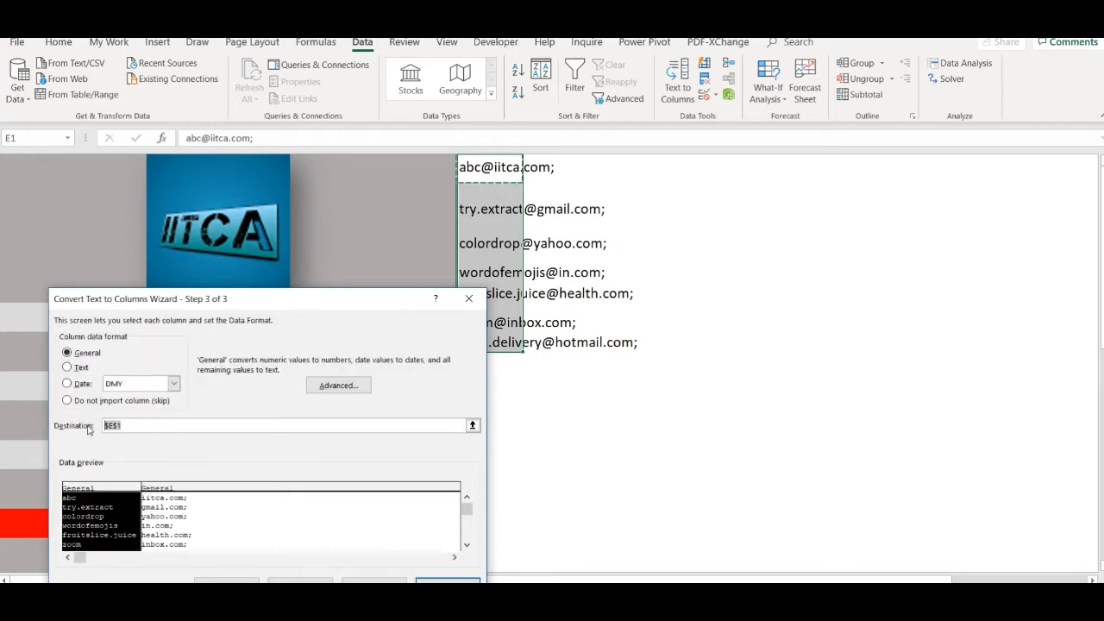
{"action": "key", "text": "BackSpace"}
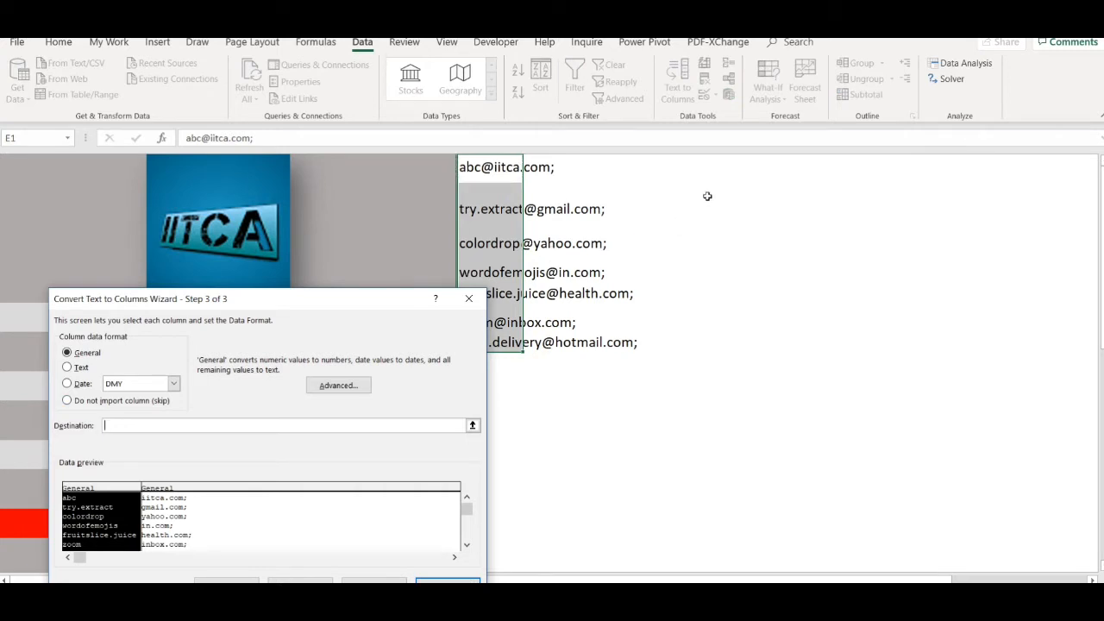
{"action": "left_click", "coordinate": [703, 164]}
{"action": "left_click", "coordinate": [440, 578]}
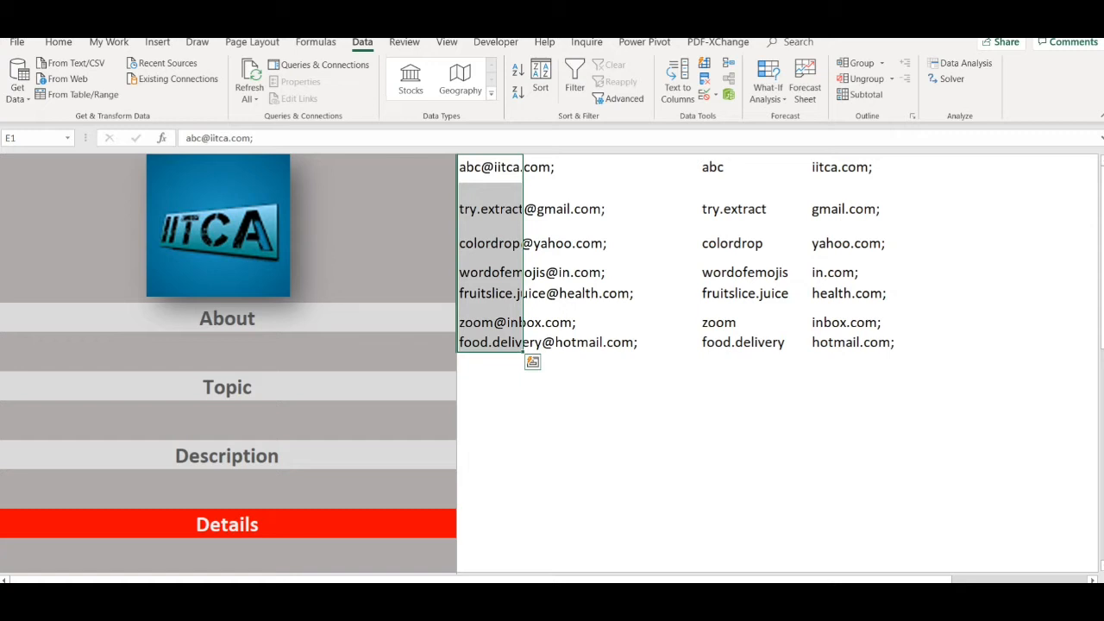
Clear the split user names and domains from the cells starting at H1
{"action": "left_click", "coordinate": [489, 166]}
{"action": "left_click_drag", "start_coordinate": [715, 167], "coordinate": [892, 335]}
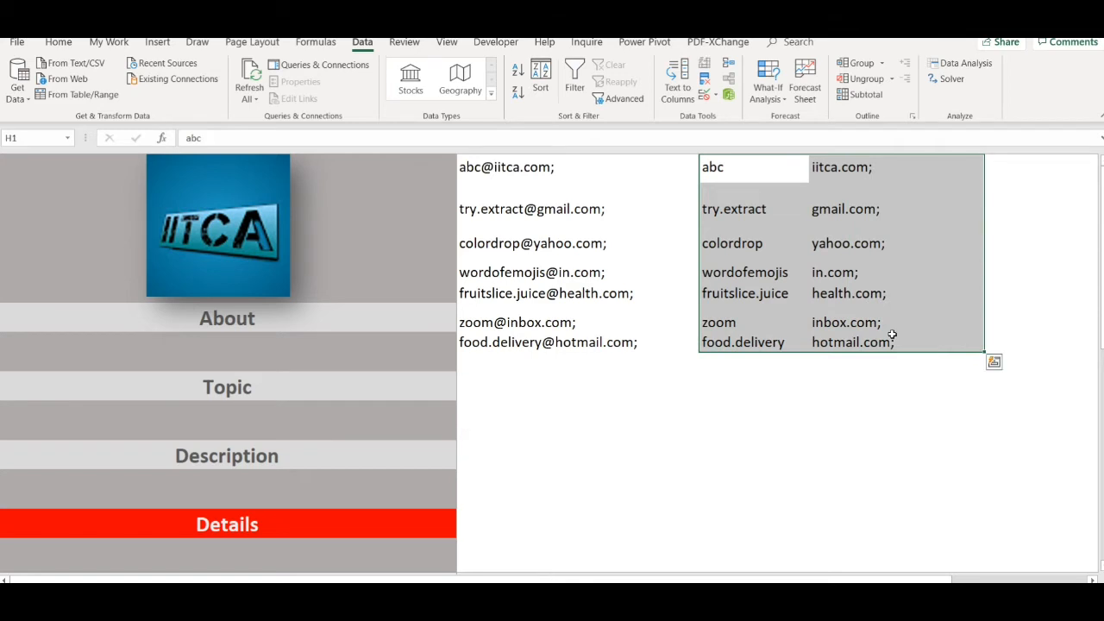
{"action": "key", "text": "Delete"}
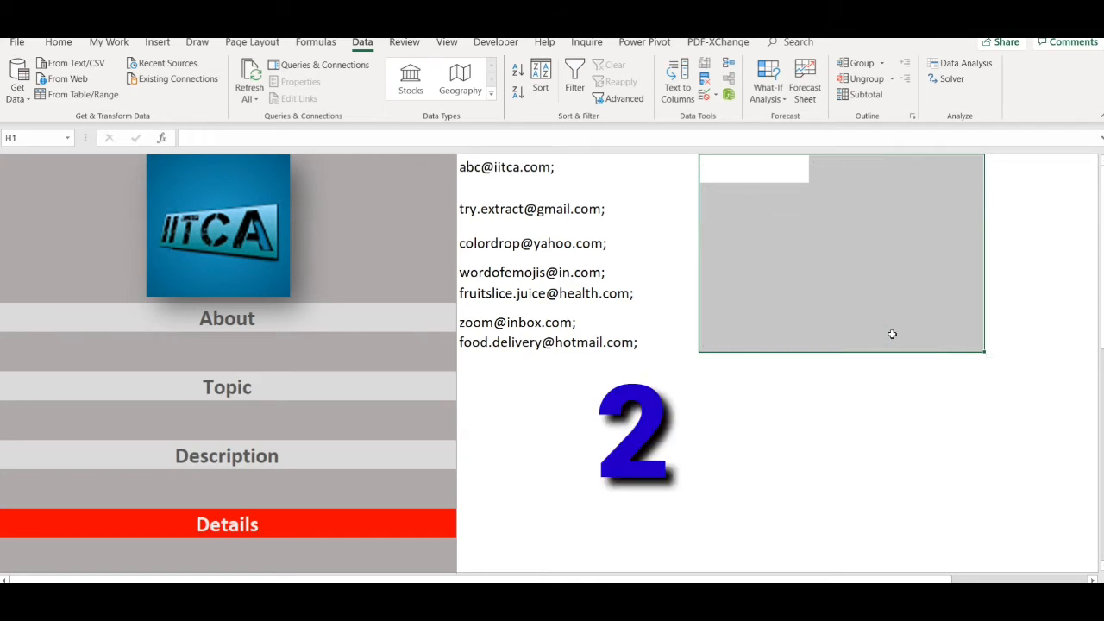
Begin a LEFT formula in H1 that takes its text from E1
{"action": "left_click", "coordinate": [726, 172]}
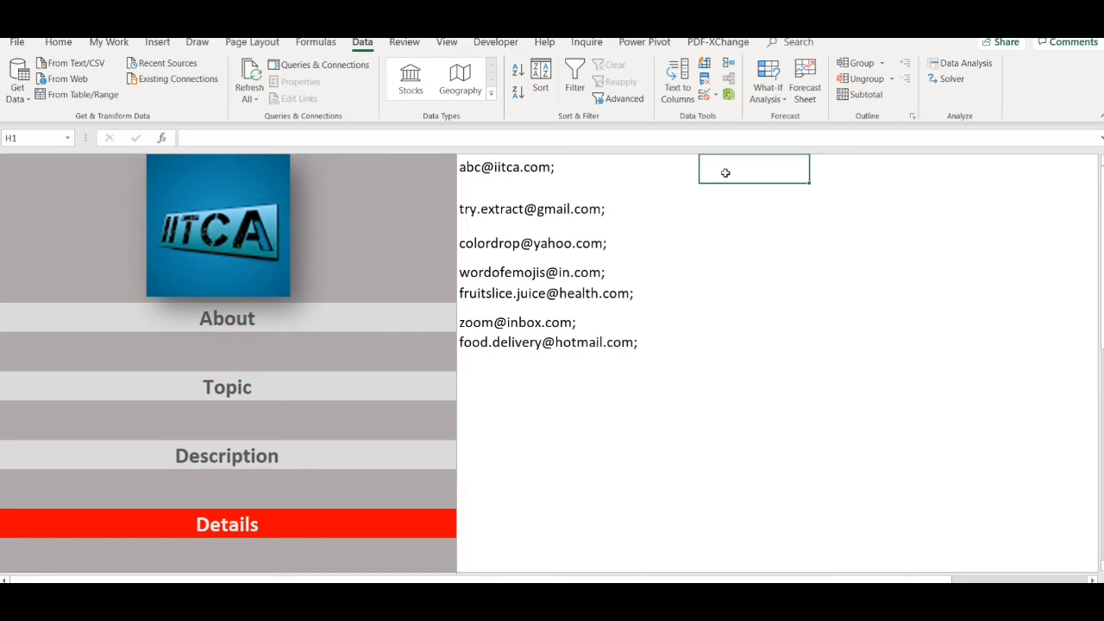
{"action": "type", "text": "=LEF"}
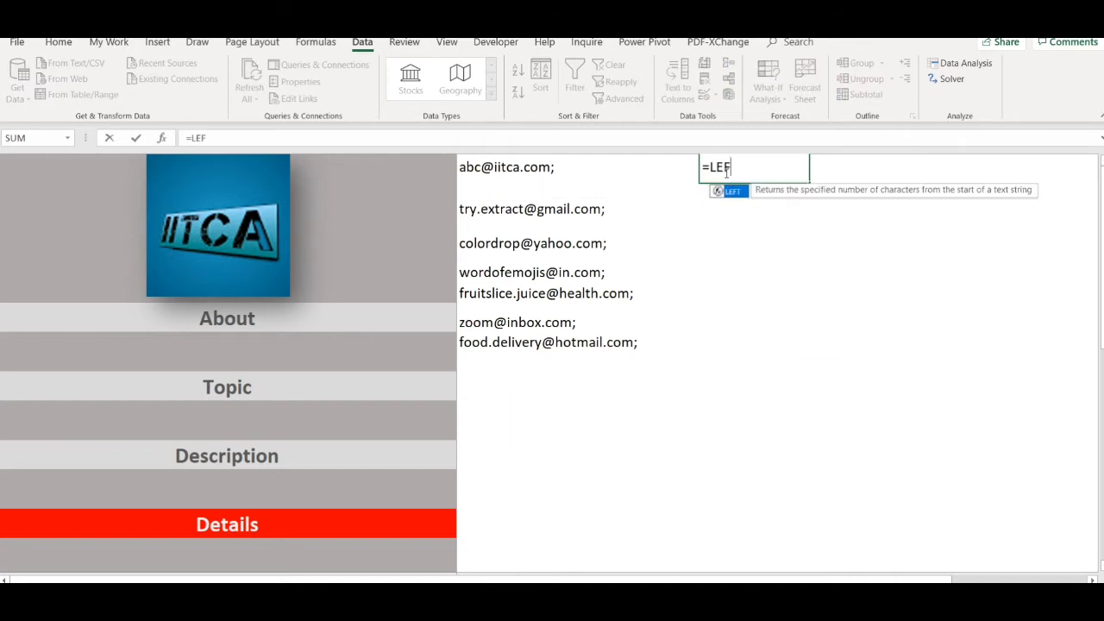
{"action": "type", "text": "T"}
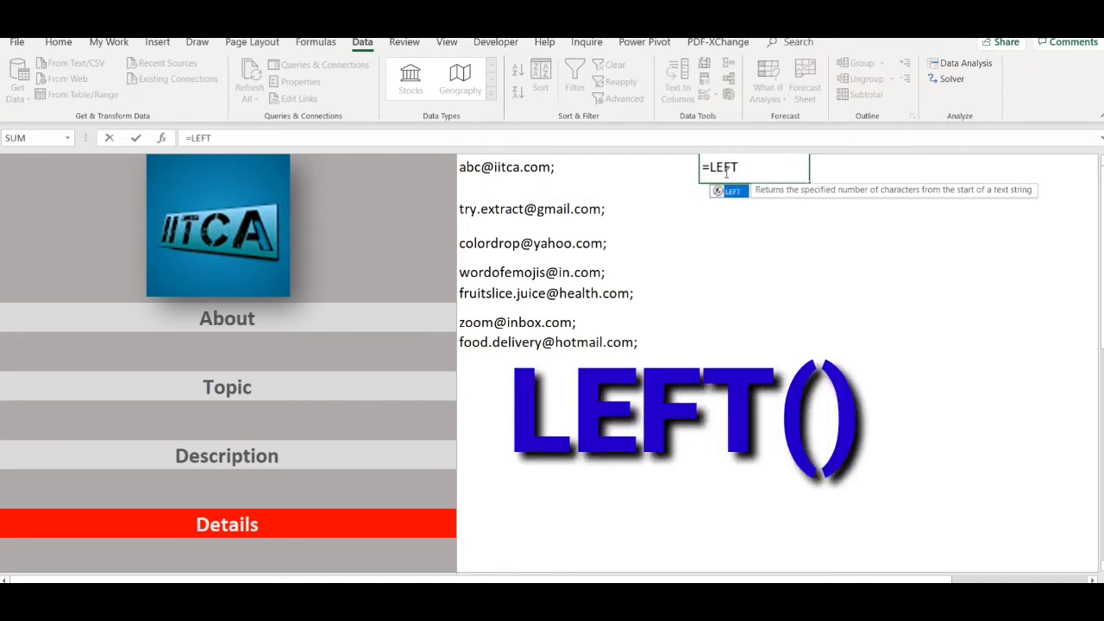
{"action": "type", "text": "("}
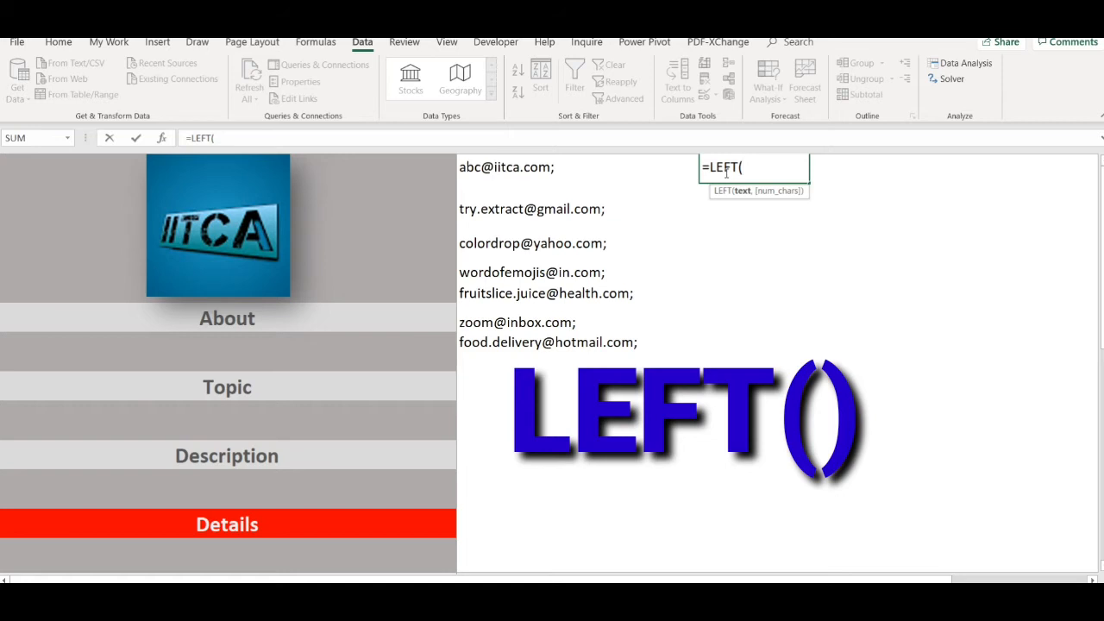
{"action": "key", "text": "Left"}
{"action": "key", "text": "Left"}
{"action": "key", "text": "Left"}
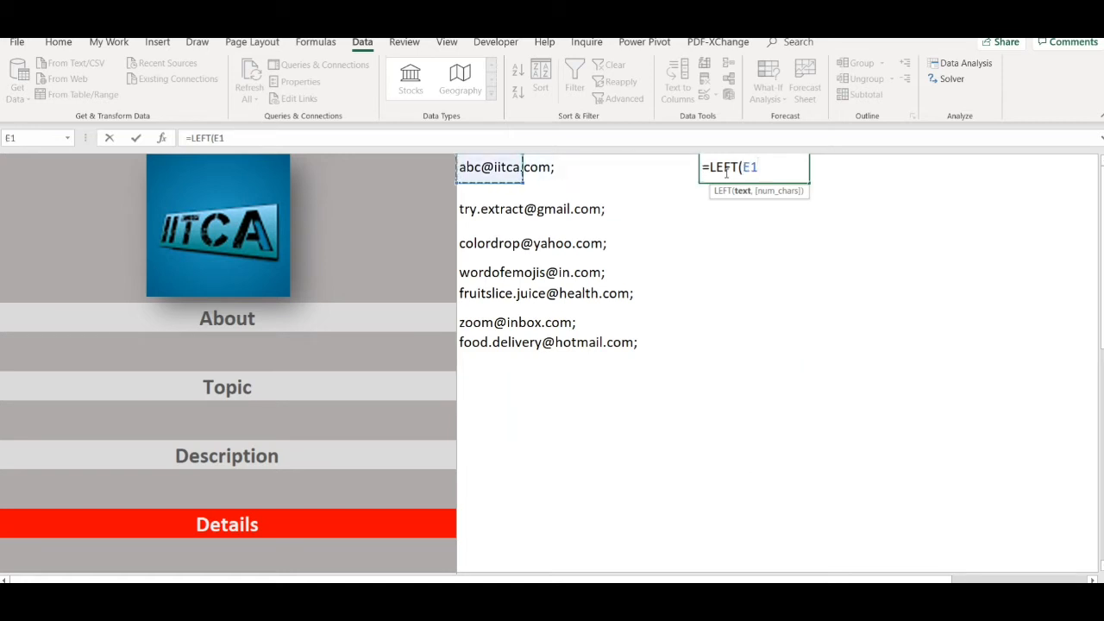
{"action": "type", "text": ","}
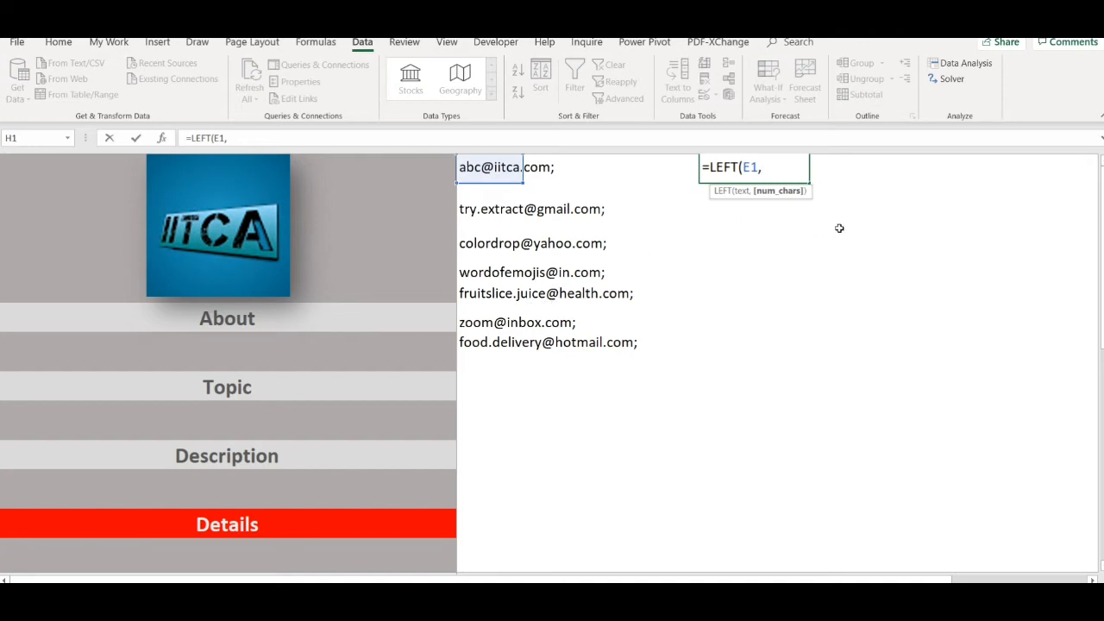
Complete the LEFT formula in H1 with FIND("@",E1) as the number of characters
{"action": "type", "text": "FI"}
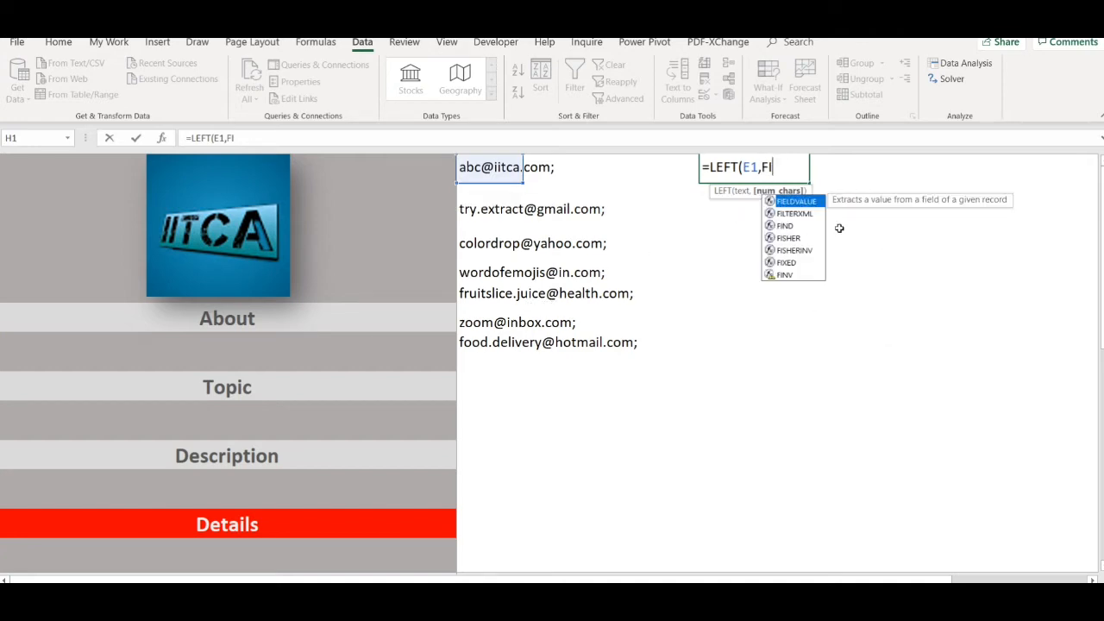
{"action": "type", "text": "ND"}
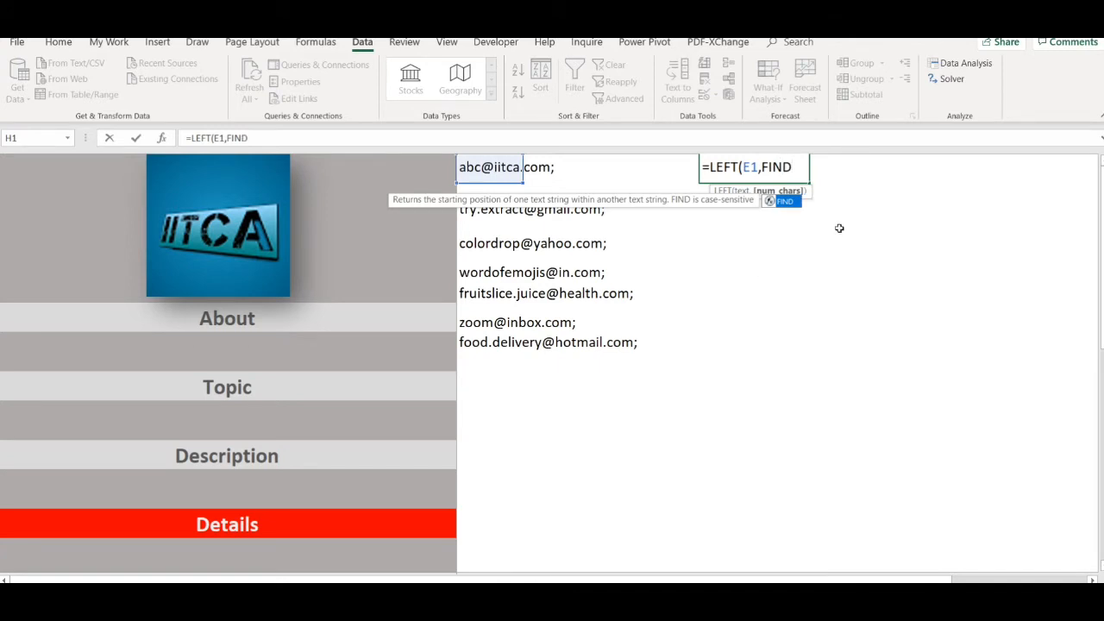
{"action": "type", "text": "("}
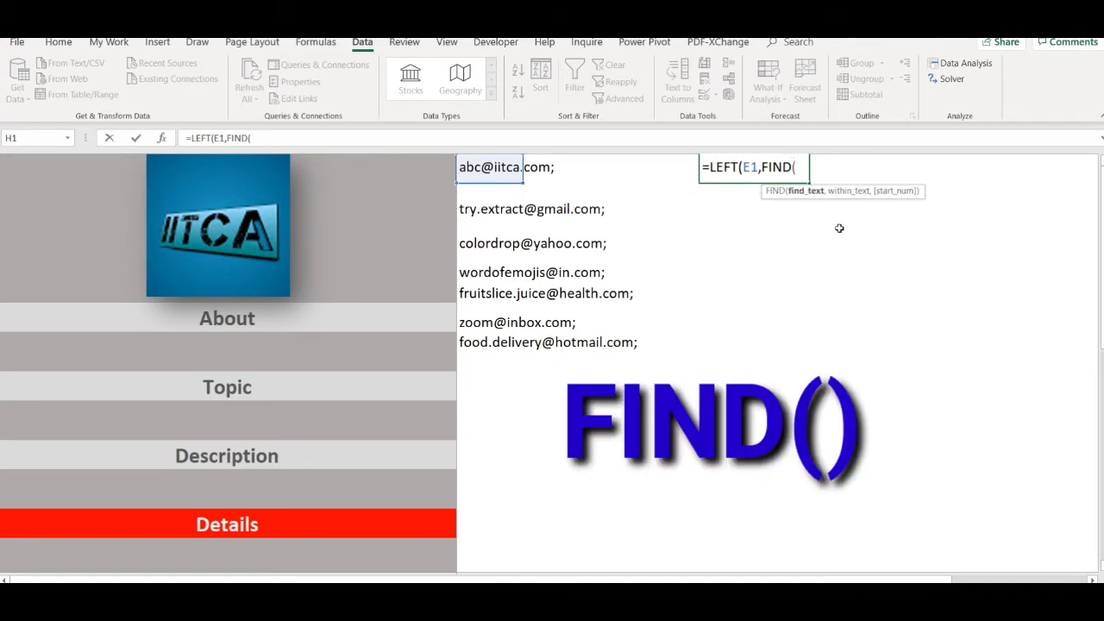
{"action": "type", "text": "\"@\""}
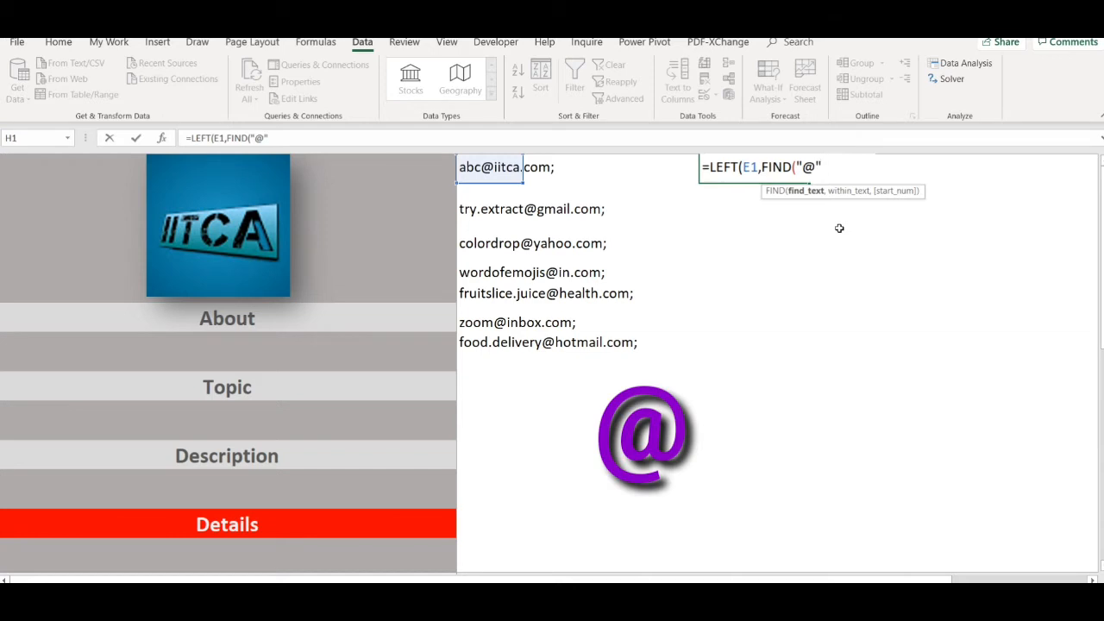
{"action": "type", "text": ","}
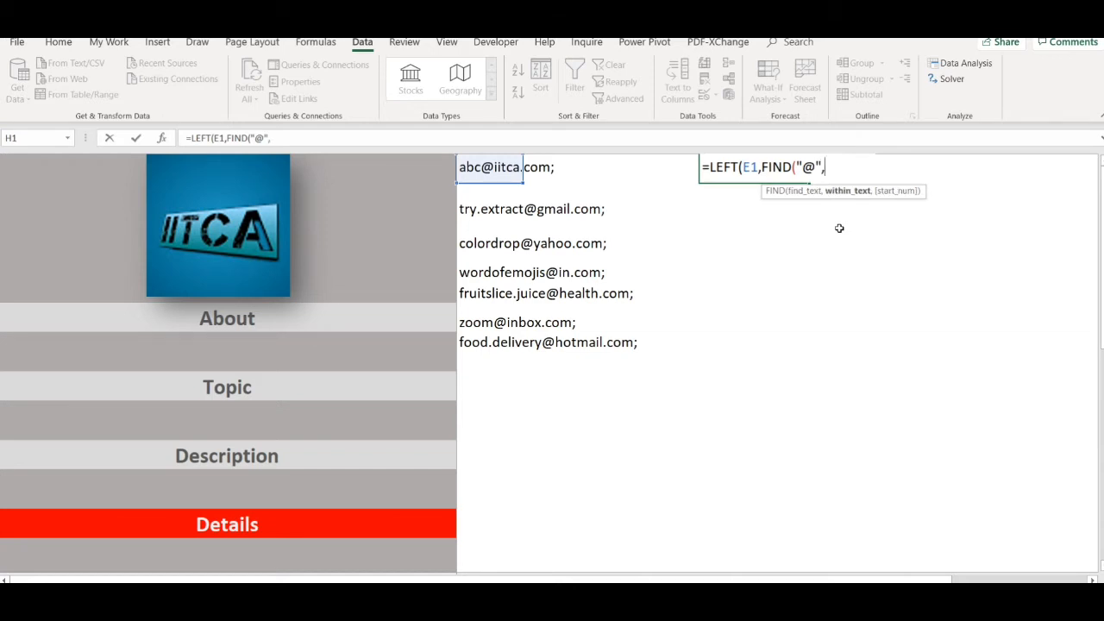
{"action": "left_click", "coordinate": [485, 169]}
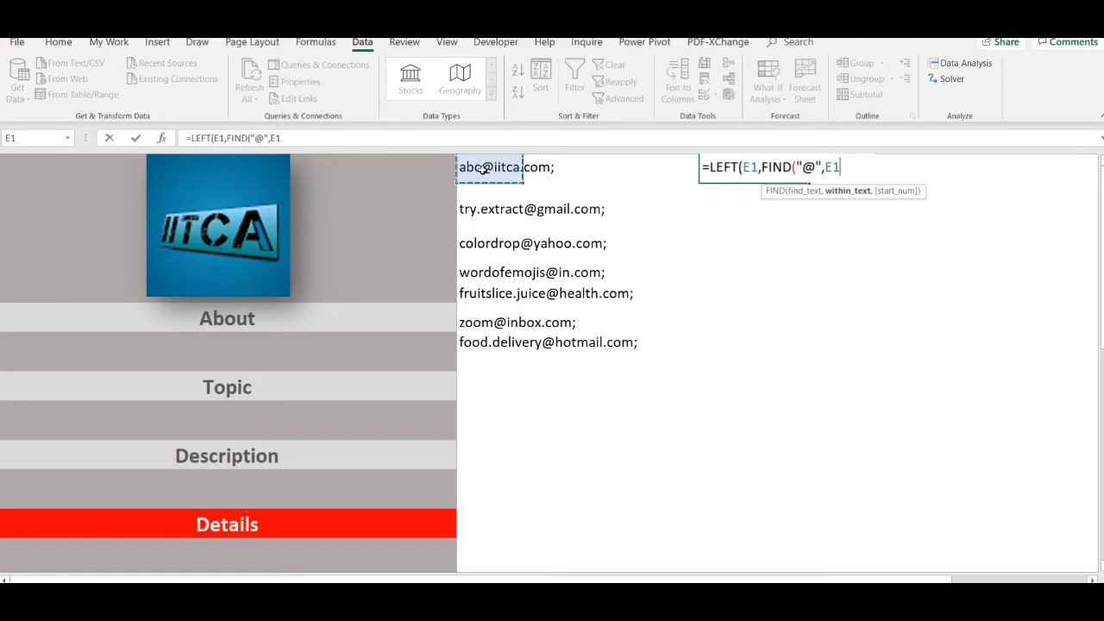
{"action": "type", "text": "))"}
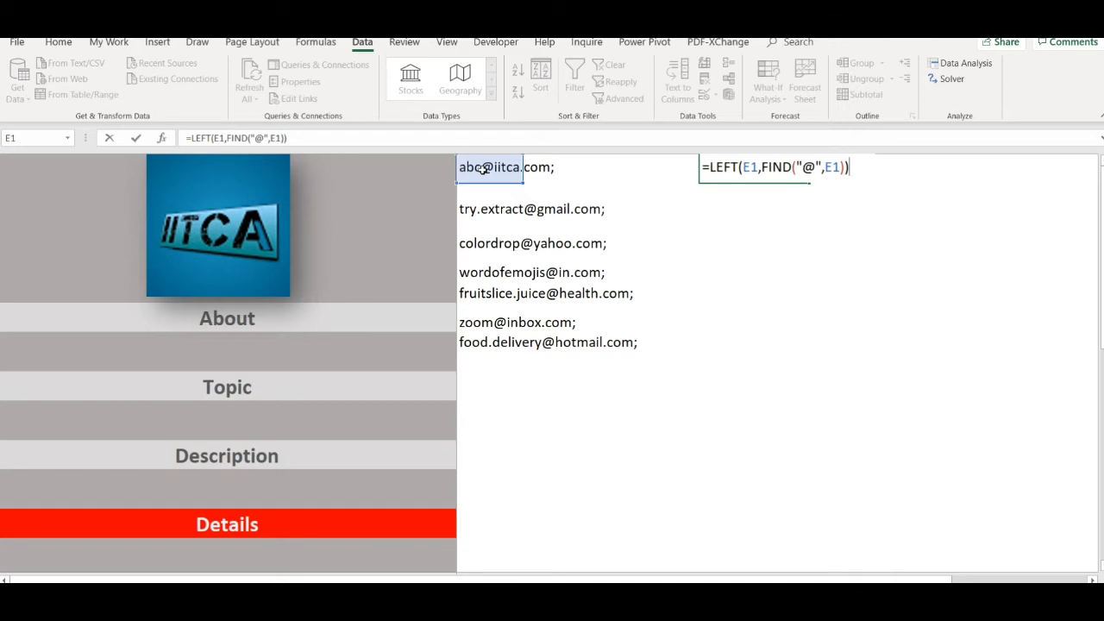
{"action": "key", "text": "Return"}
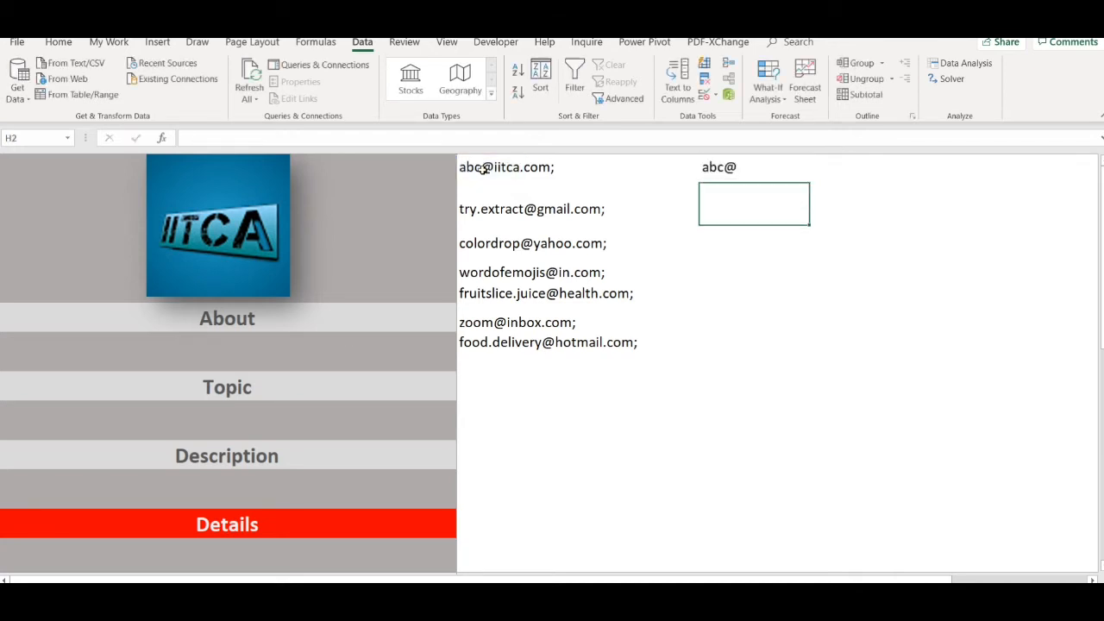
Copy the LEFT formula from H1 down through H7 for the remaining addresses
{"action": "key", "text": "ctrl+d"}
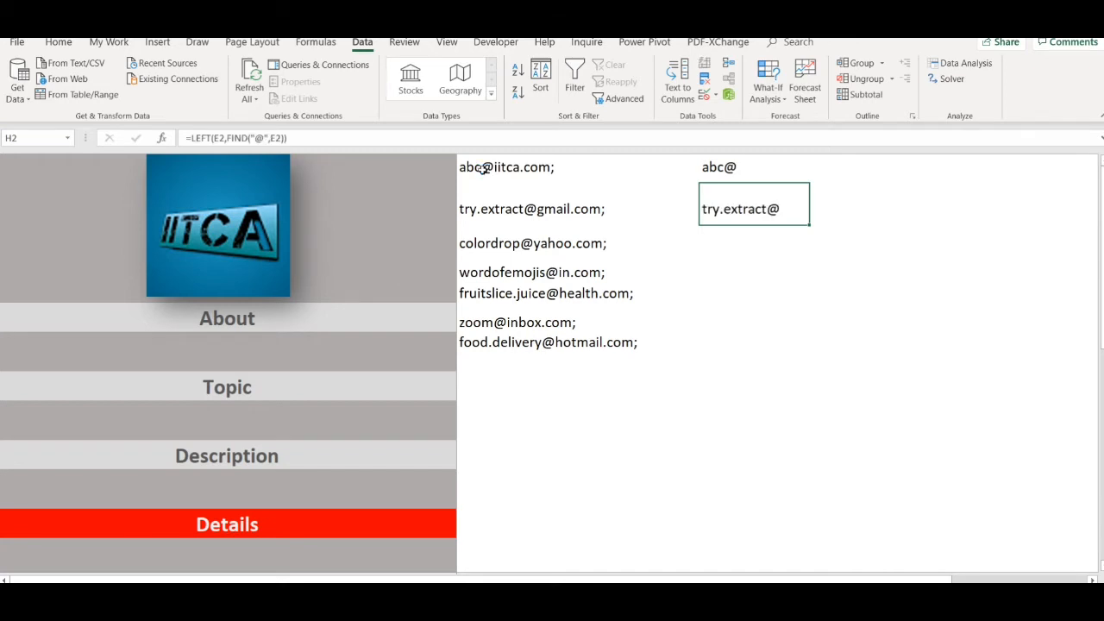
{"action": "key", "text": "ctrl+c"}
{"action": "key", "text": "shift+Down"}
{"action": "key", "text": "shift+Down"}
{"action": "key", "text": "shift+Down"}
{"action": "key", "text": "shift+Down"}
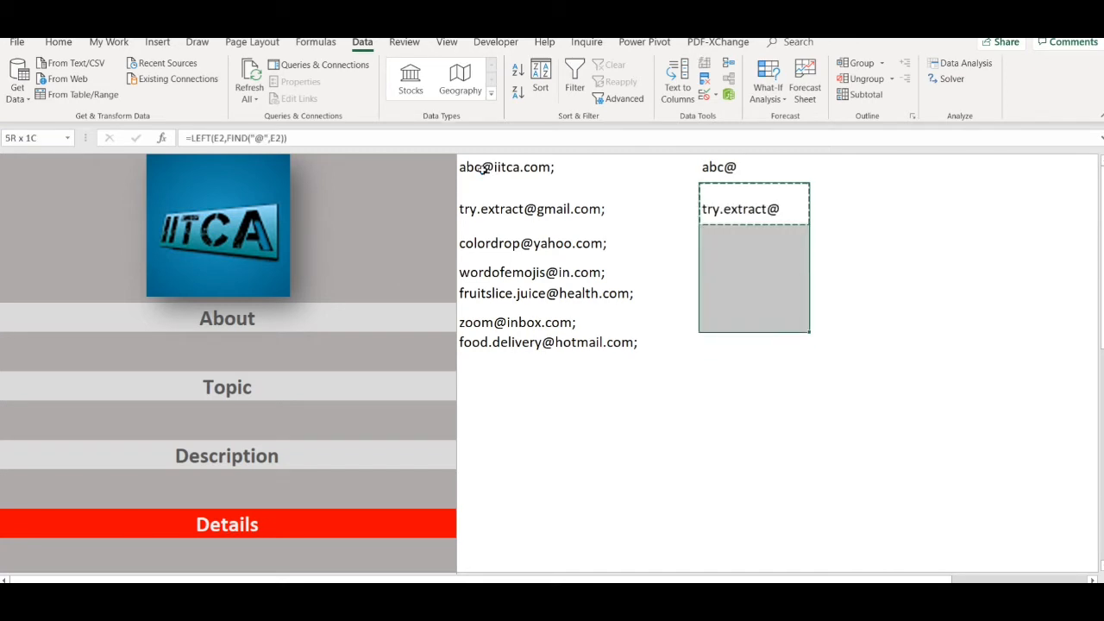
{"action": "key", "text": "Return"}
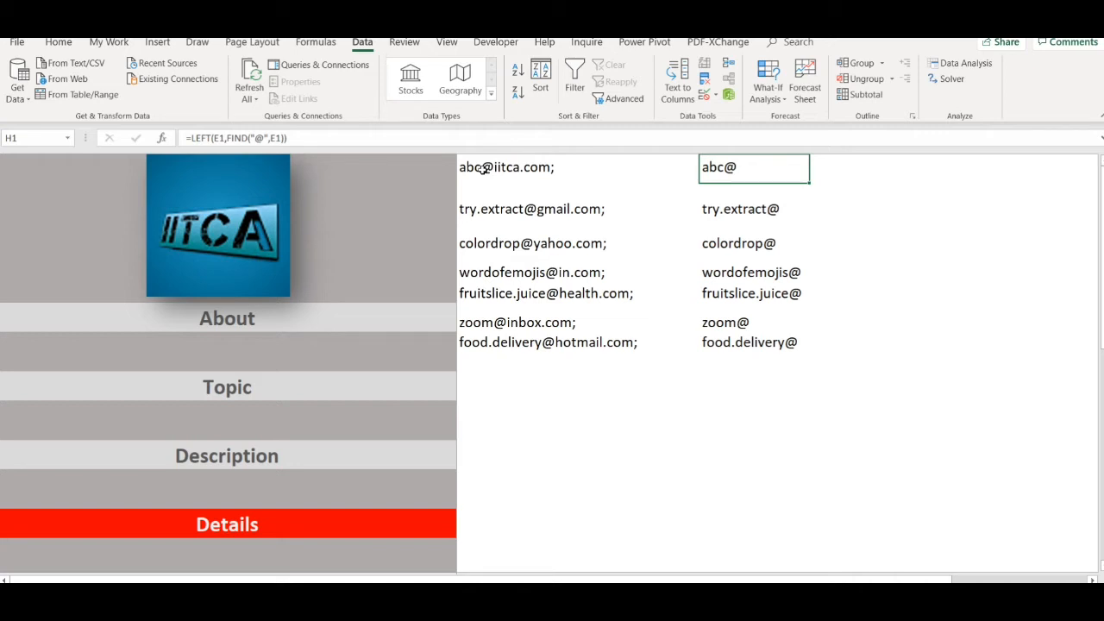
Change the H1 formula to =LEFT(E1,FIND("@",E1)-1) to exclude the @ sign
{"action": "key", "text": "F2"}
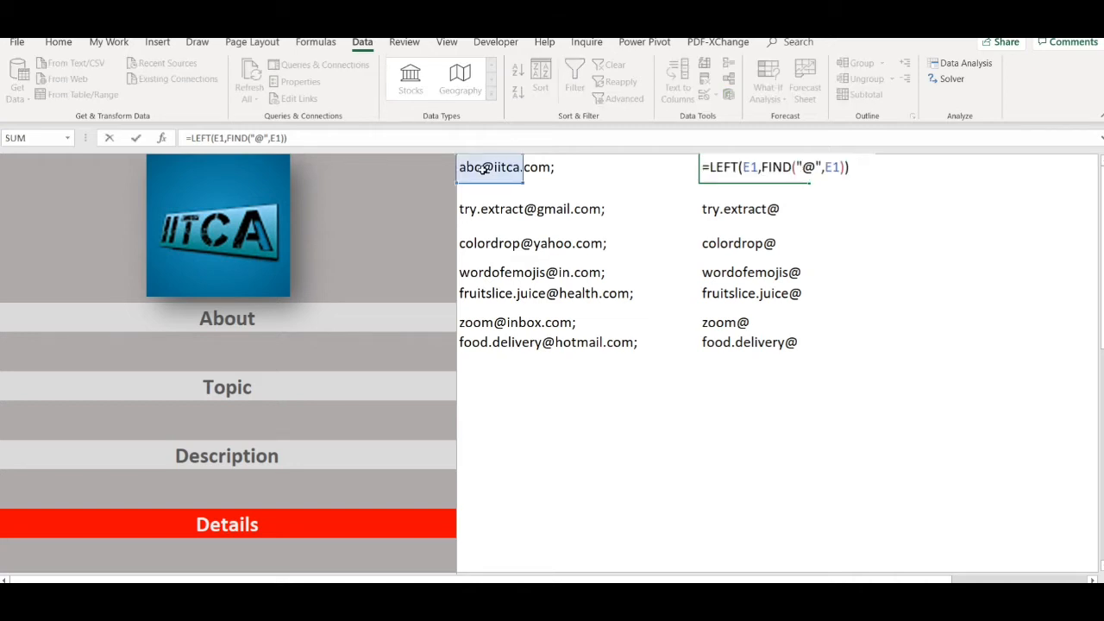
{"action": "key", "text": "Left"}
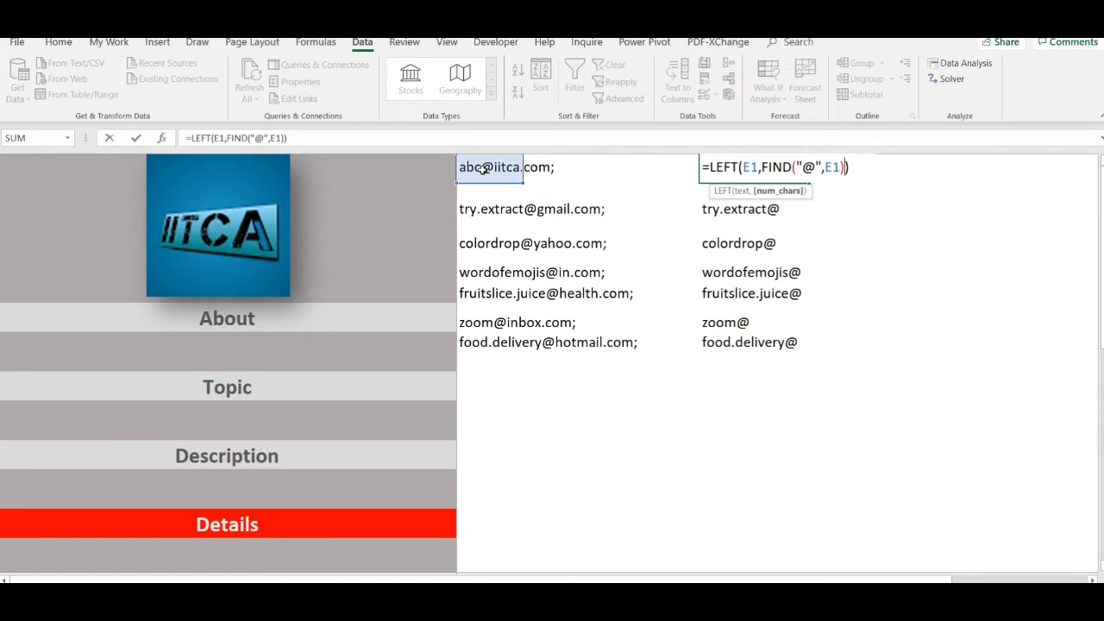
{"action": "type", "text": "-1"}
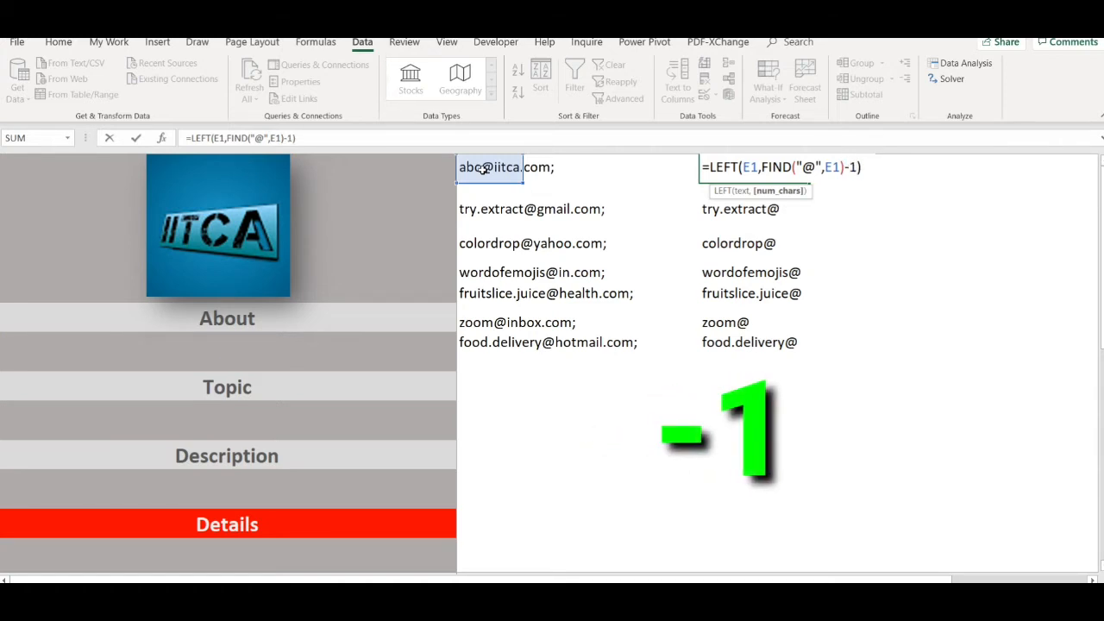
{"action": "key", "text": "Return"}
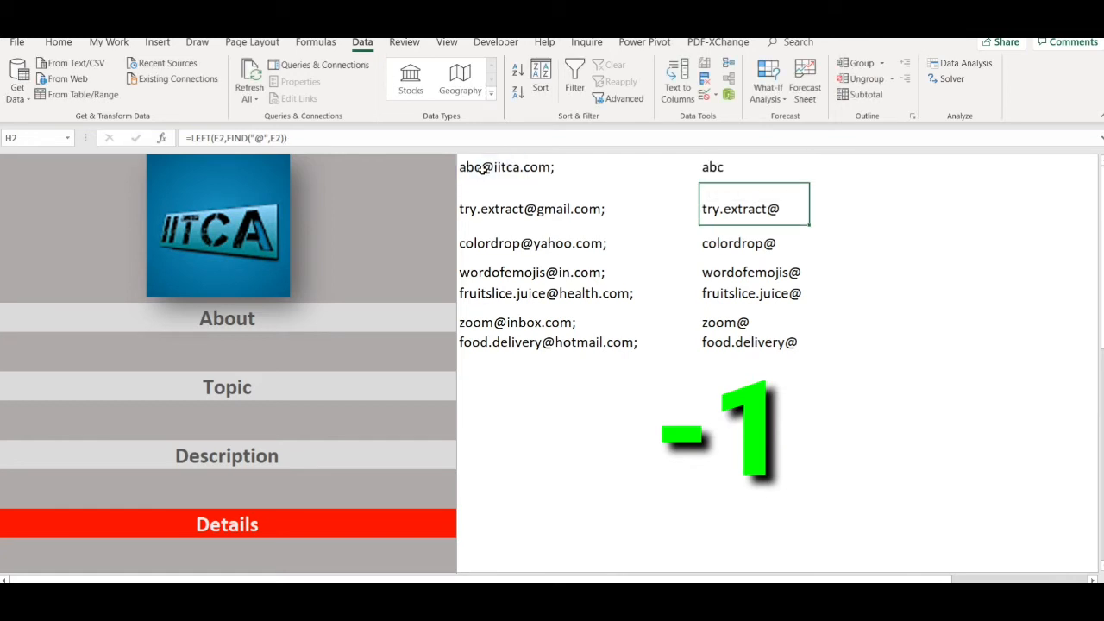
Copy the corrected H1 formula down through H7, replacing the formulas that still include the @ sign
{"action": "key", "text": "Up"}
{"action": "key", "text": "ctrl+c"}
{"action": "key", "text": "shift+Down"}
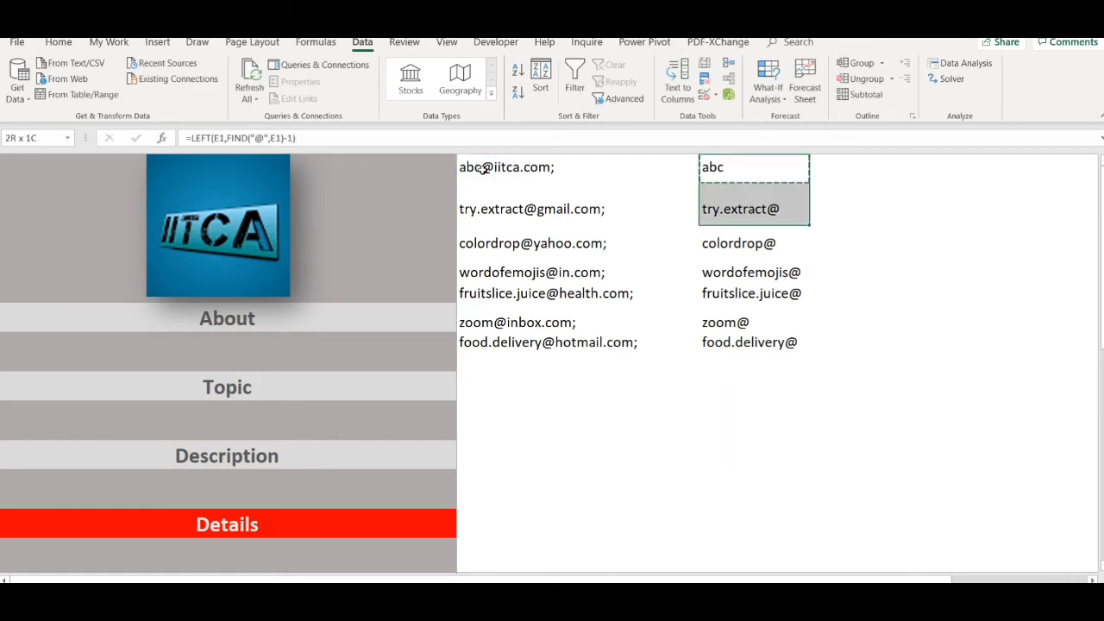
{"action": "key", "text": "shift+Down"}
{"action": "key", "text": "shift+Down"}
{"action": "key", "text": "shift+Down"}
{"action": "key", "text": "shift+Down"}
{"action": "key", "text": "shift+Down"}
{"action": "key", "text": "ctrl+v"}
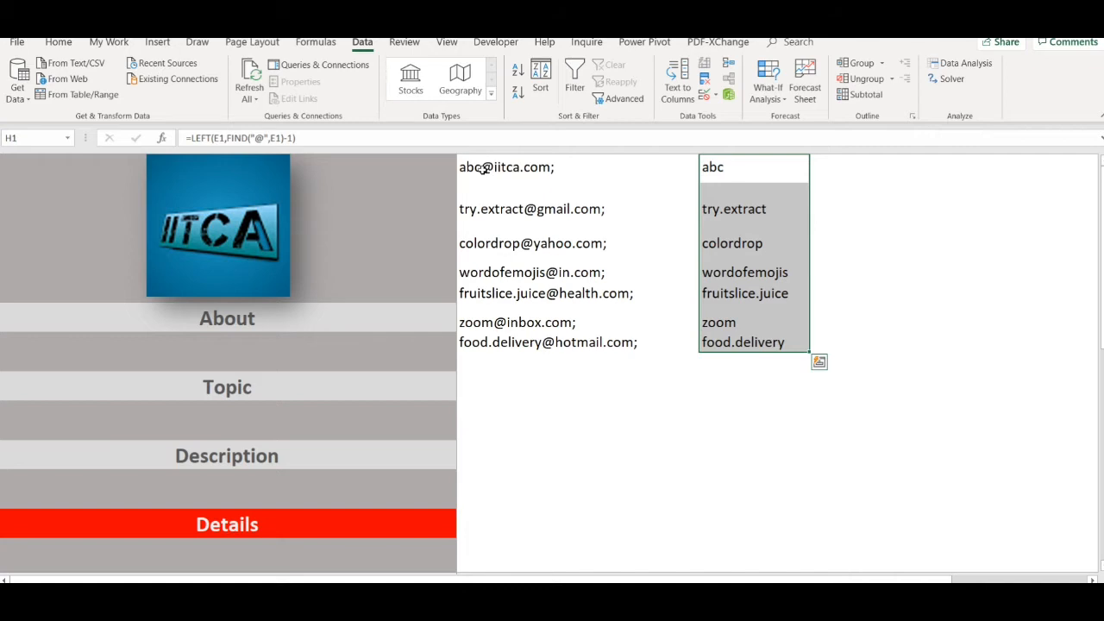
Begin a RIGHT formula in I1 that takes its text from E1
{"action": "key", "text": "Right"}
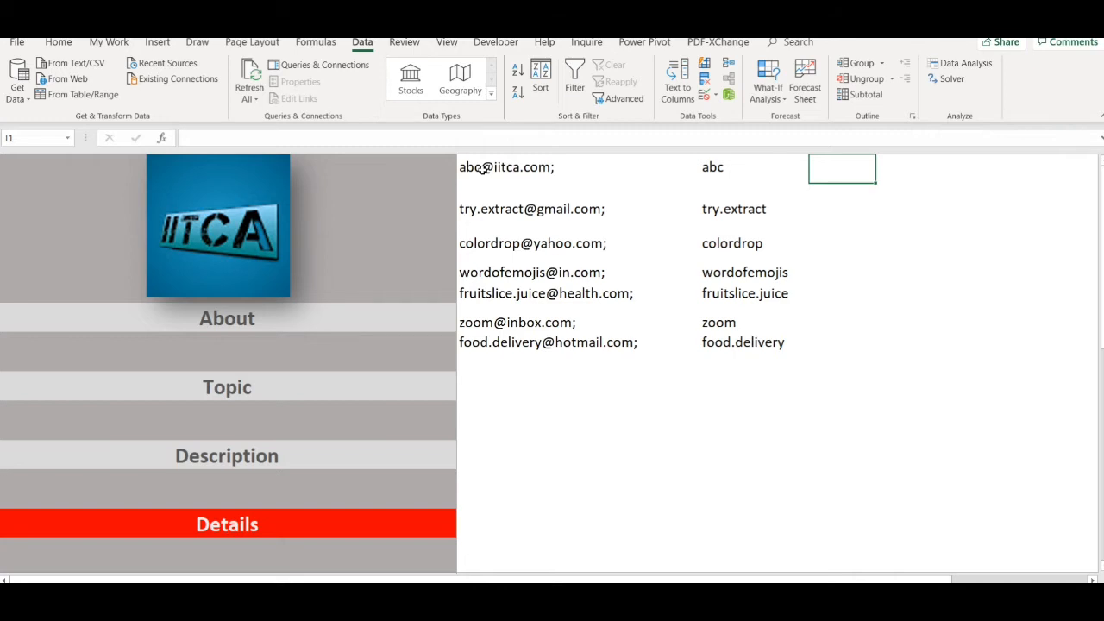
{"action": "key", "text": "Left"}
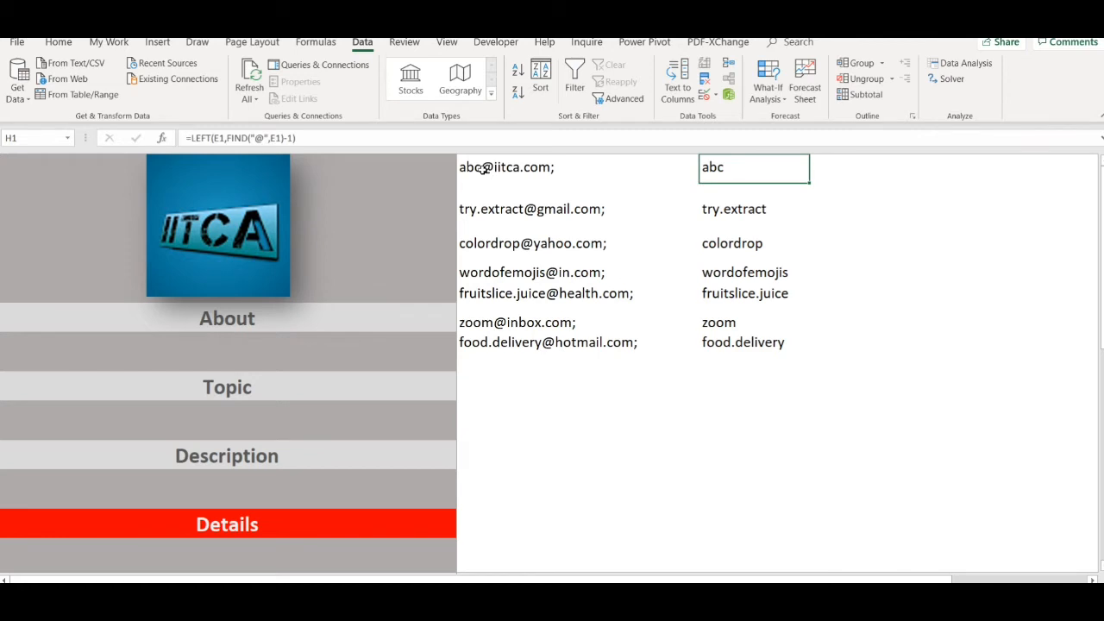
{"action": "key", "text": "Right"}
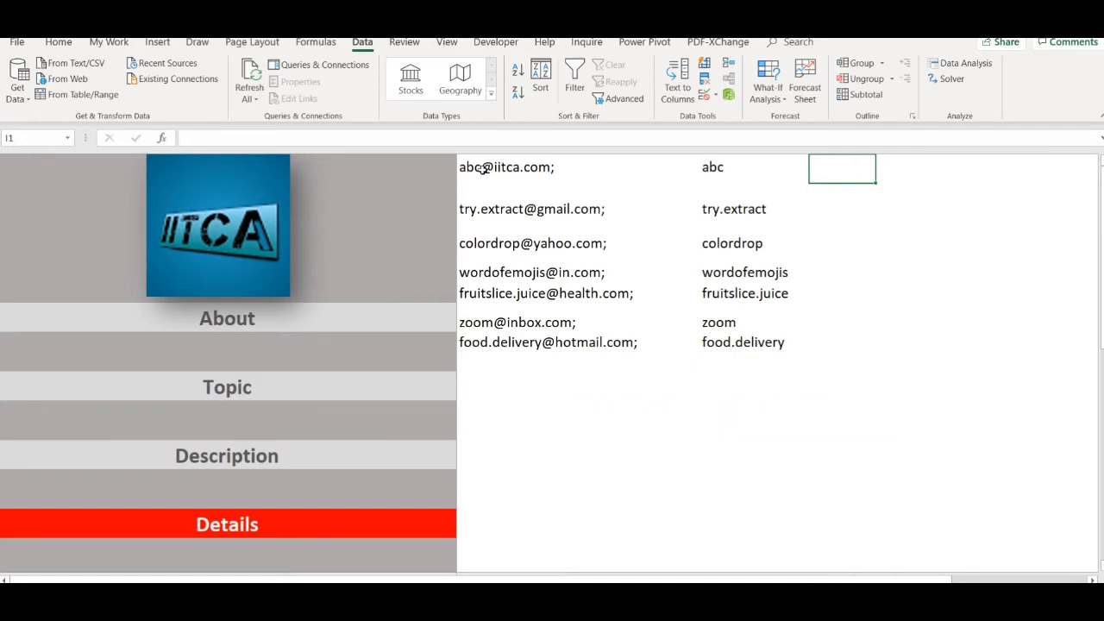
{"action": "type", "text": "=RIGHT"}
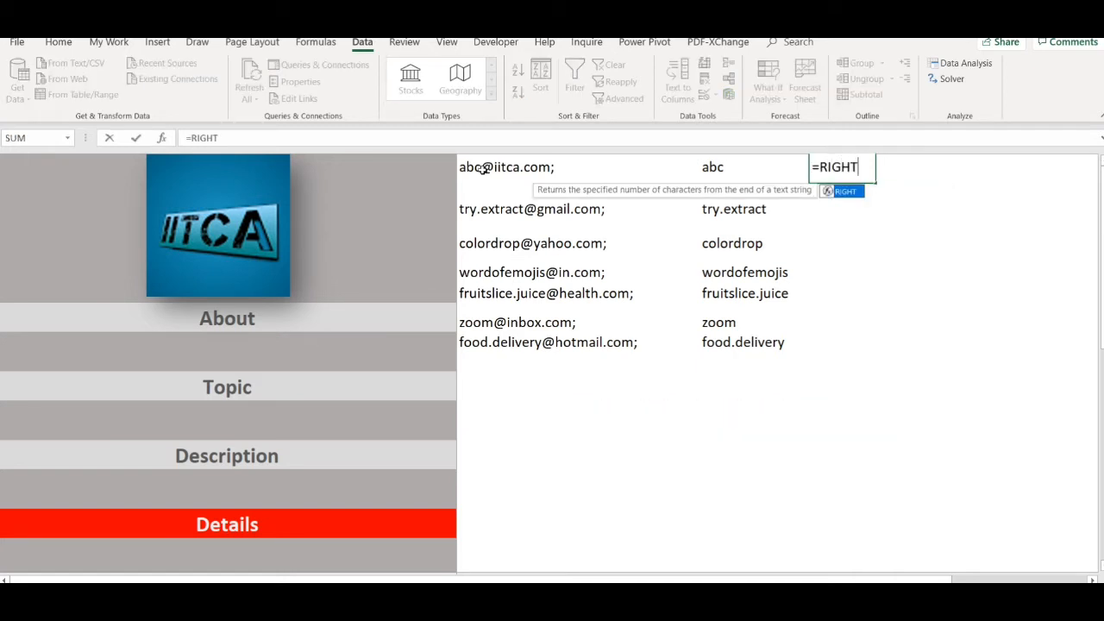
{"action": "type", "text": "("}
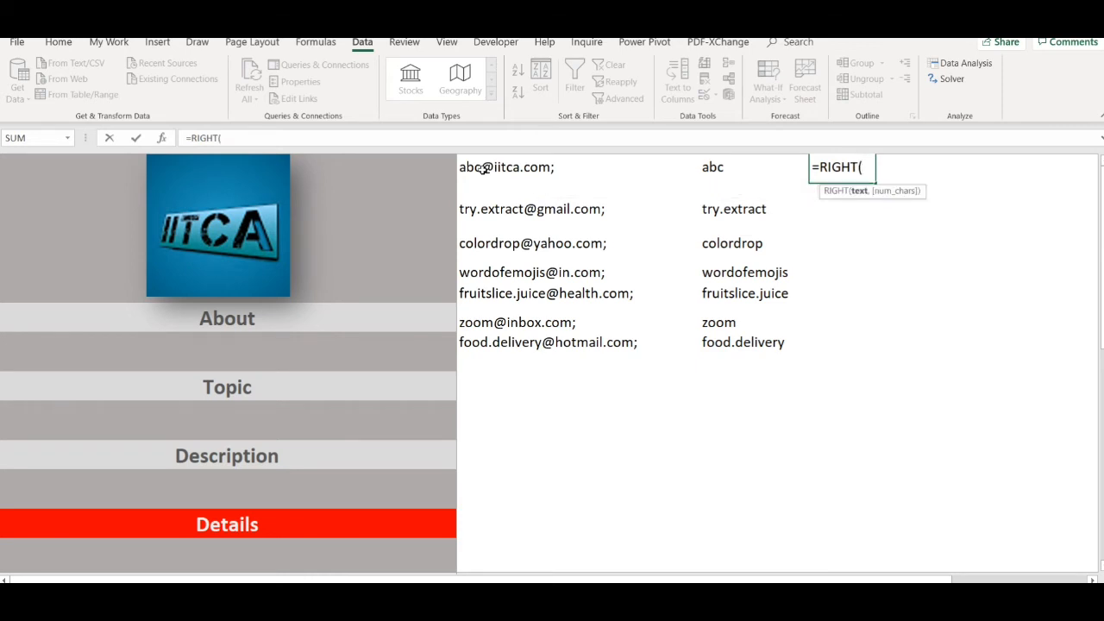
{"action": "key", "text": "Left"}
{"action": "key", "text": "Left"}
{"action": "key", "text": "Left"}
{"action": "key", "text": "Left"}
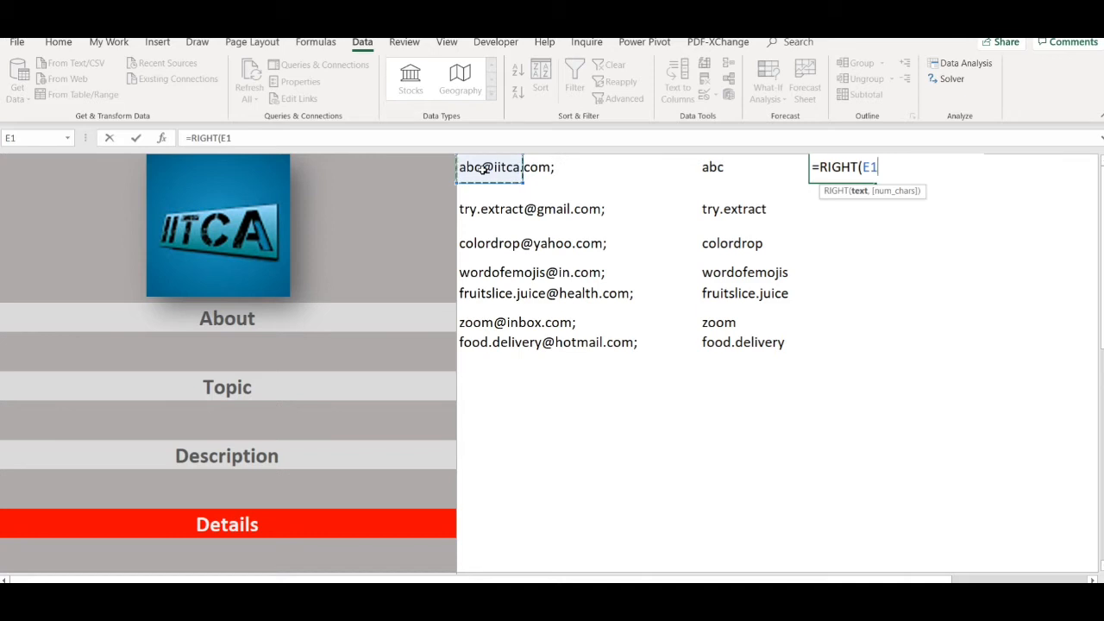
{"action": "type", "text": ","}
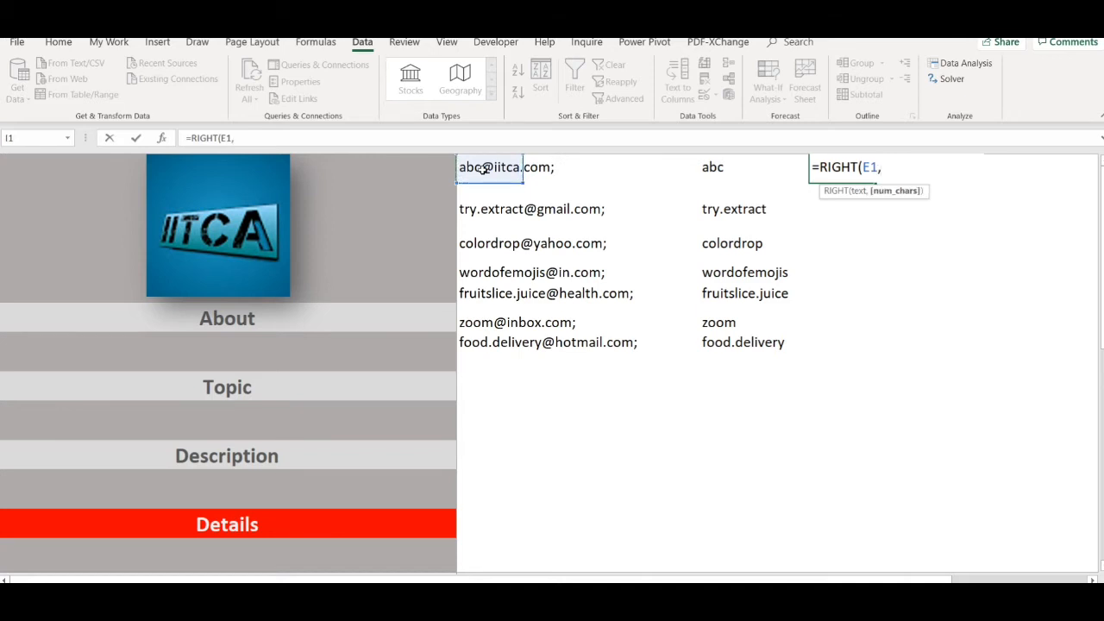
Complete the RIGHT formula in I1 with FIND("@",E1) as the number of characters
{"action": "type", "text": "FIN"}
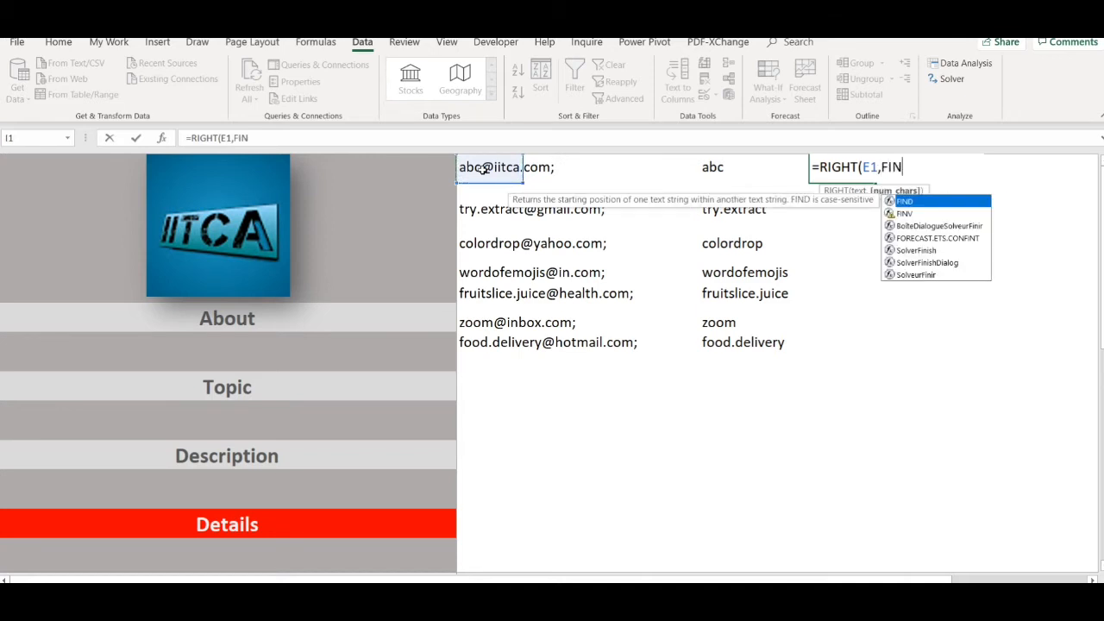
{"action": "type", "text": "D("}
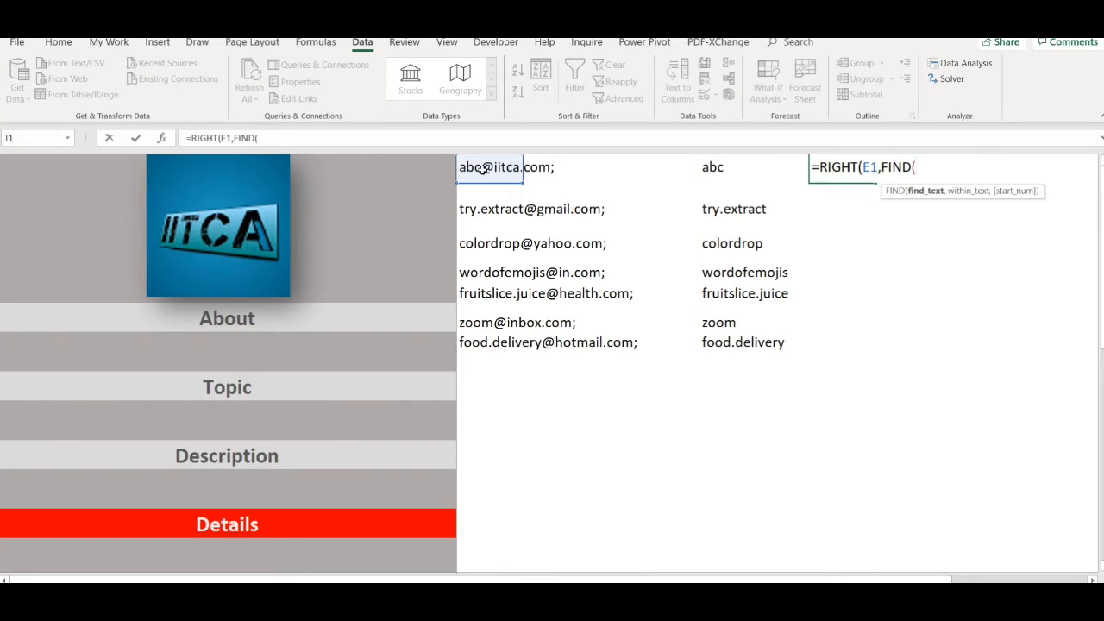
{"action": "type", "text": "\"@\","}
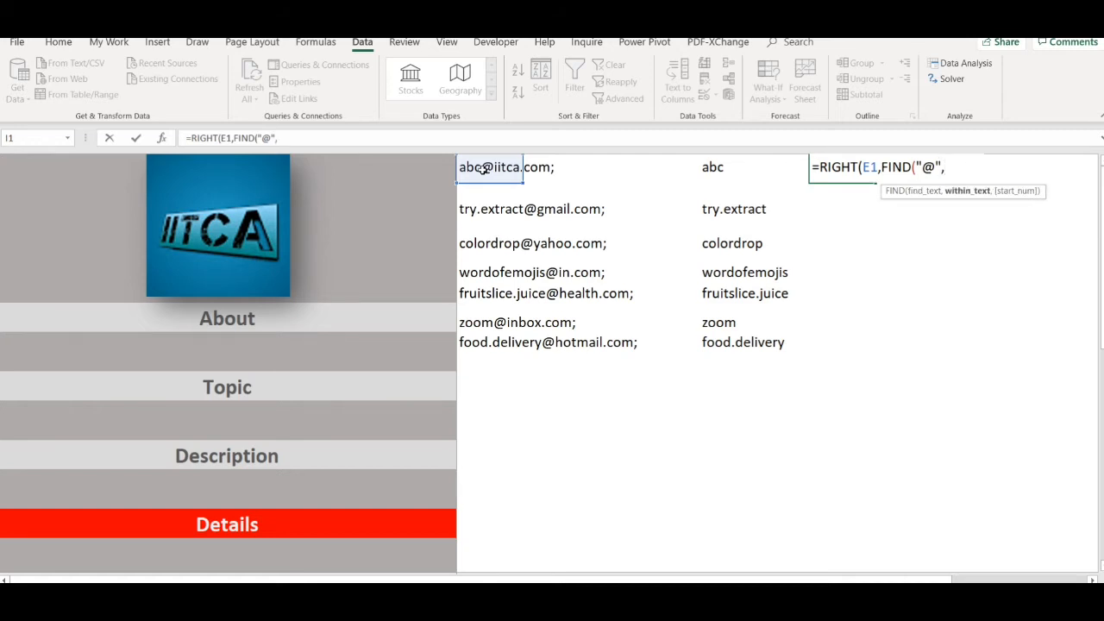
{"action": "left_click", "coordinate": [500, 165]}
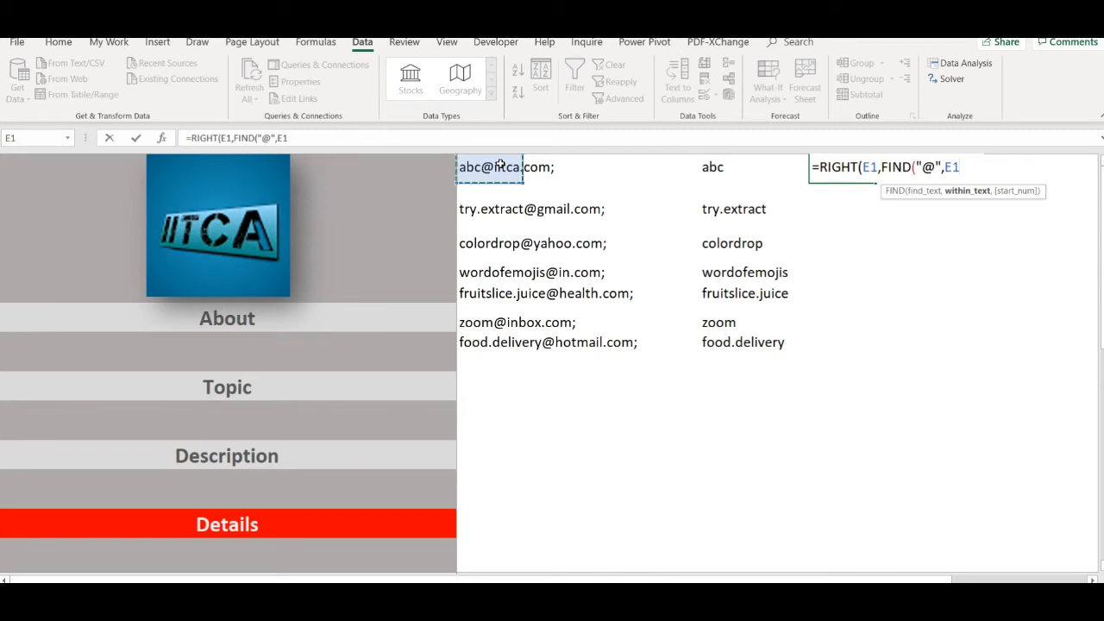
{"action": "type", "text": "))"}
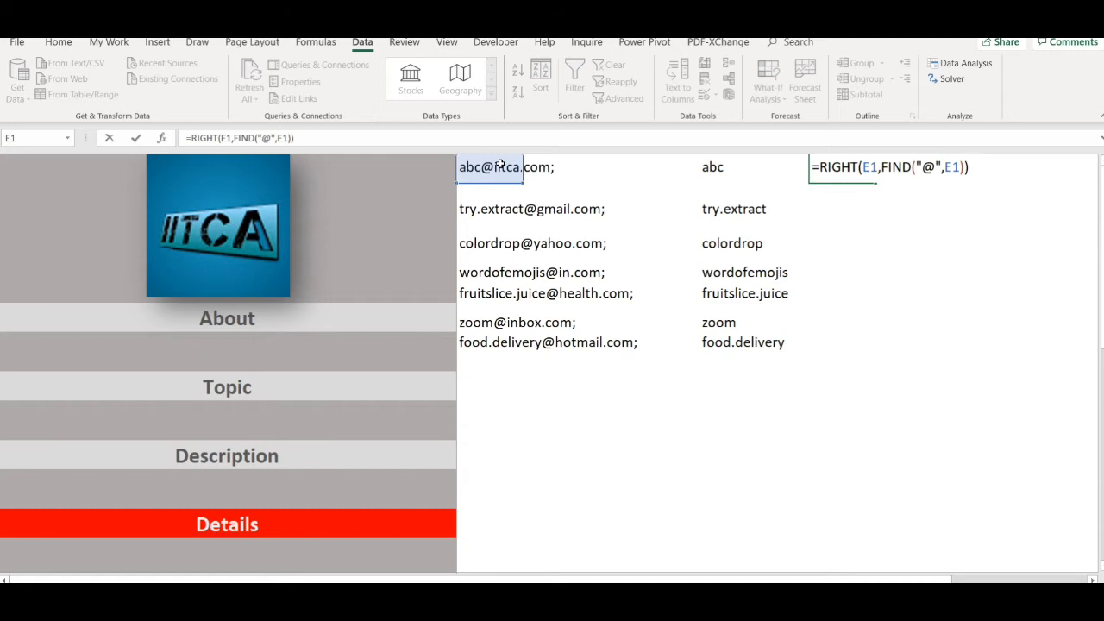
{"action": "key", "text": "Return"}
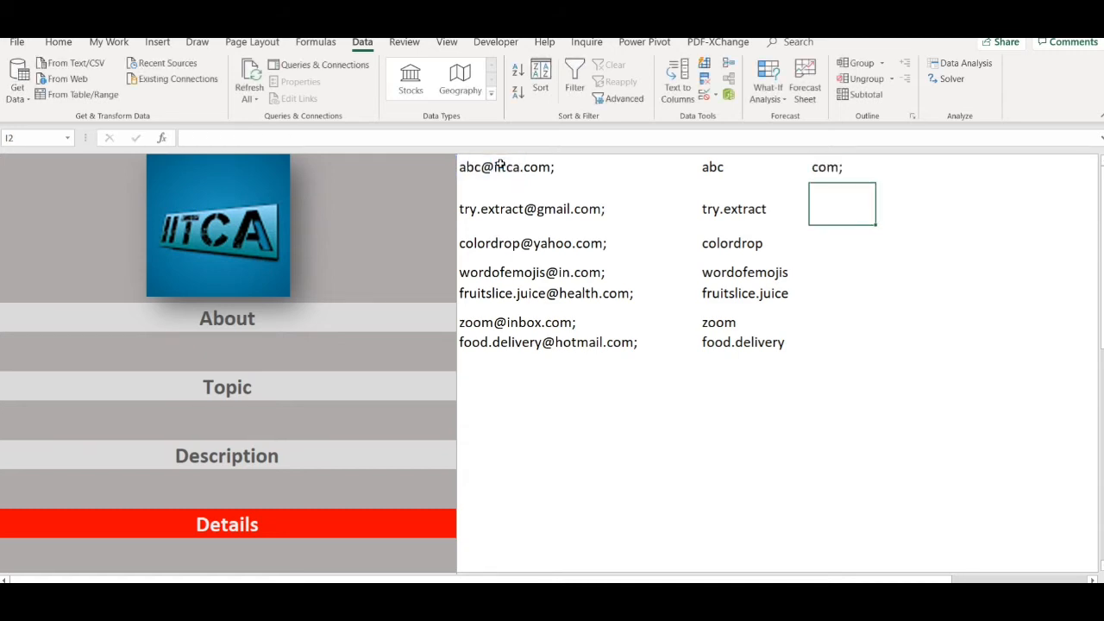
Copy the RIGHT formula from I1 down through I7 for the remaining addresses
{"action": "key", "text": "Up"}
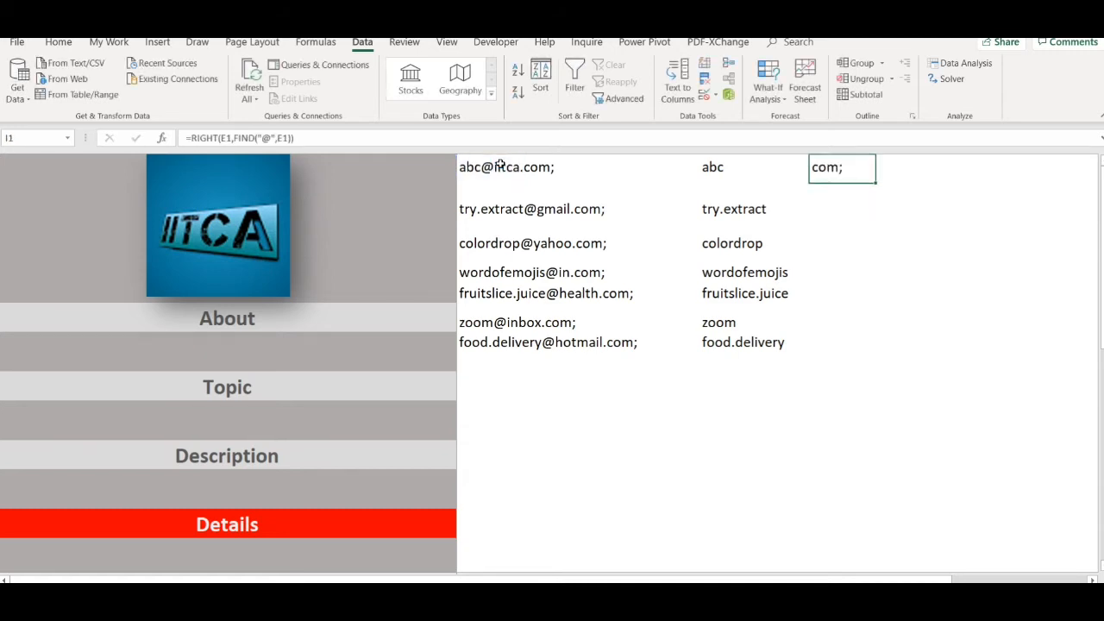
{"action": "key", "text": "ctrl+c"}
{"action": "key", "text": "shift+Down"}
{"action": "key", "text": "shift+Down"}
{"action": "key", "text": "shift+Down"}
{"action": "key", "text": "shift+Down"}
{"action": "key", "text": "shift+Down"}
{"action": "key", "text": "shift+Down"}
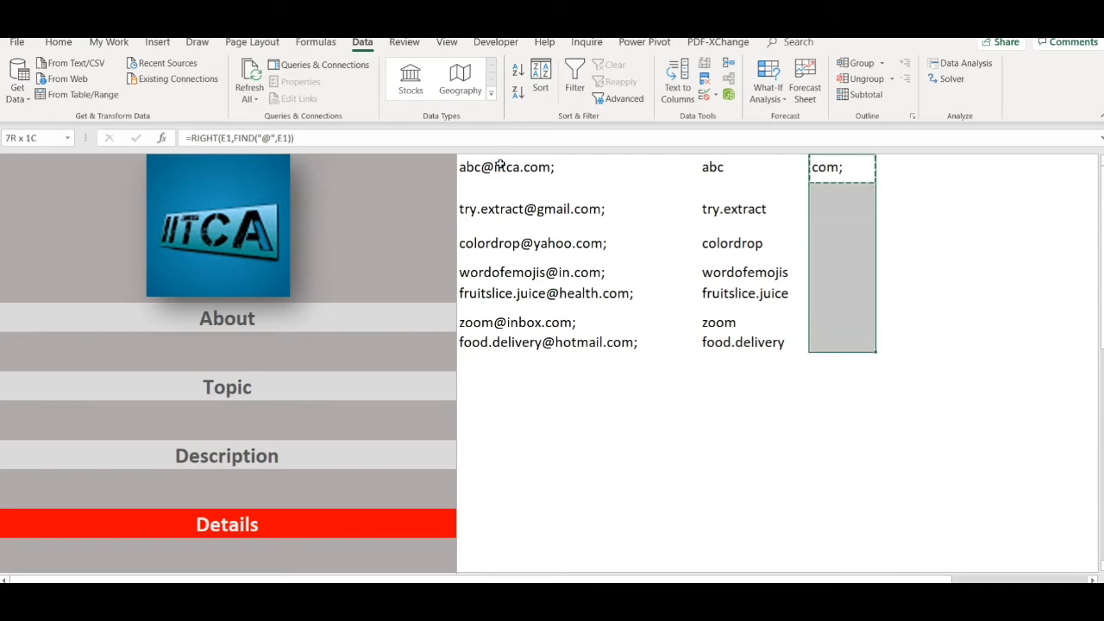
{"action": "key", "text": "ctrl+v"}
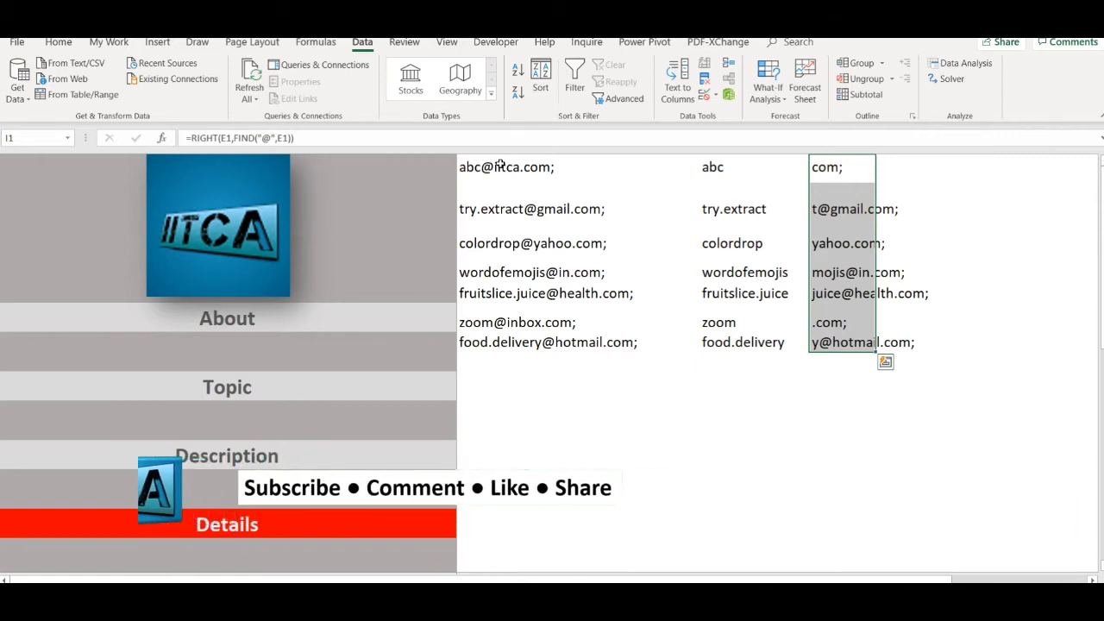
{"action": "key", "text": "Left"}
{"action": "key", "text": "Right"}
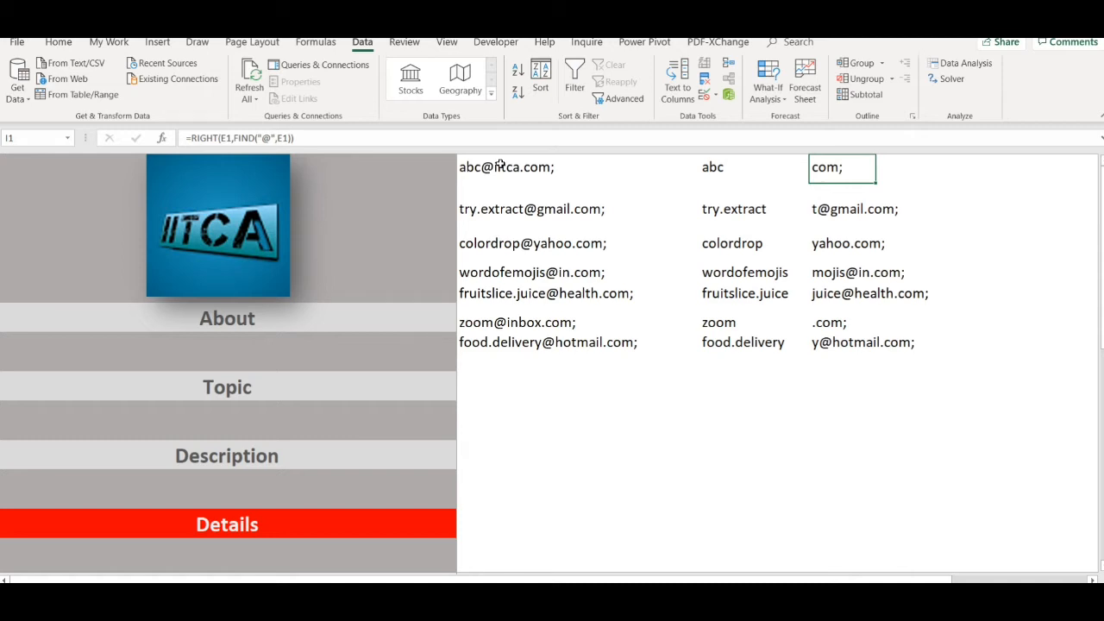
Begin a second RIGHT formula in J1 with E1 as its text argument
{"action": "key", "text": "Right"}
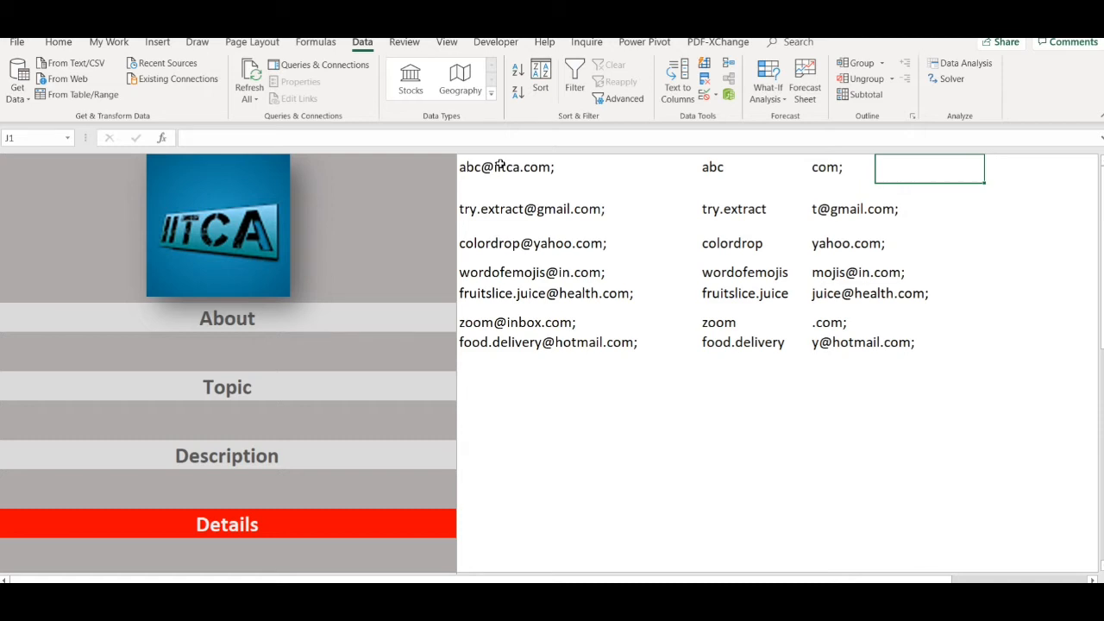
{"action": "type", "text": "="}
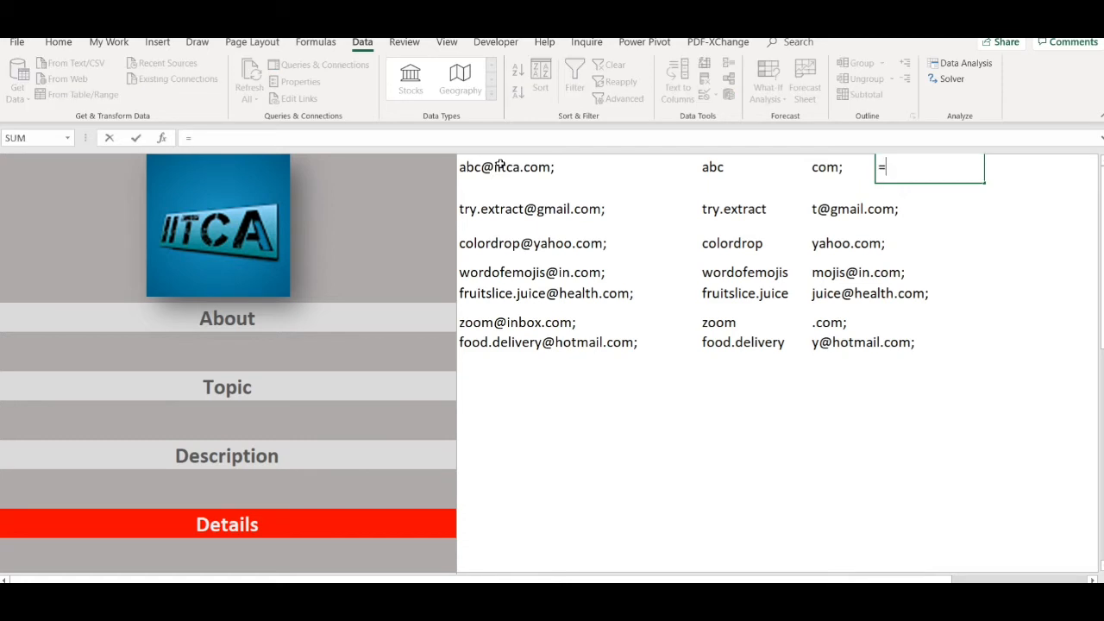
{"action": "type", "text": "RIGHT("}
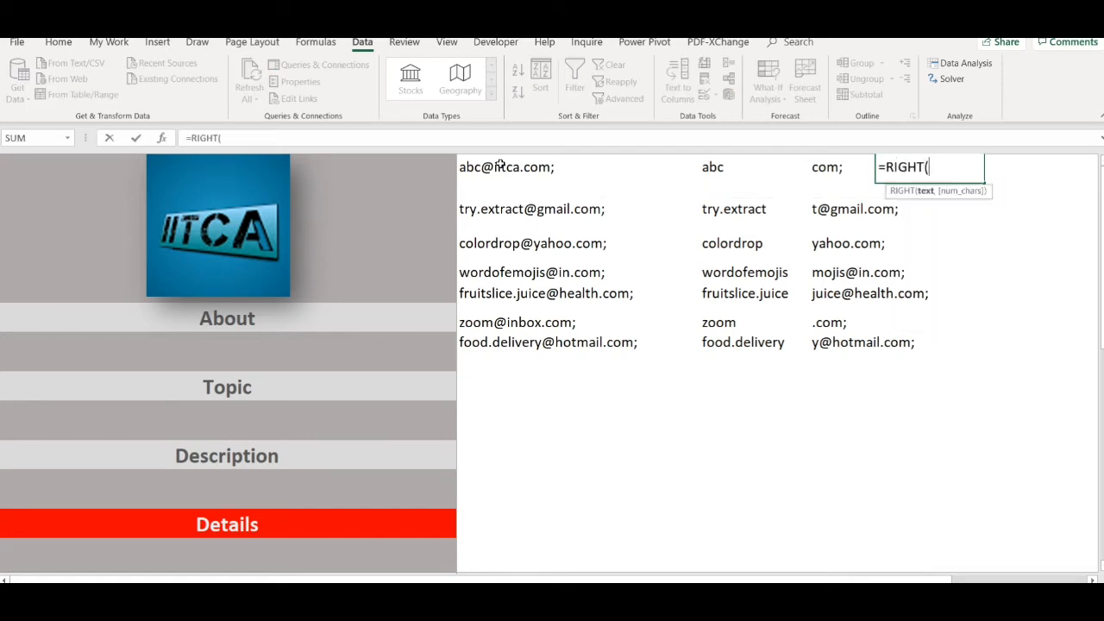
{"action": "key", "text": "Left"}
{"action": "key", "text": "Left"}
{"action": "key", "text": "Left"}
{"action": "key", "text": "Left"}
{"action": "key", "text": "Left"}
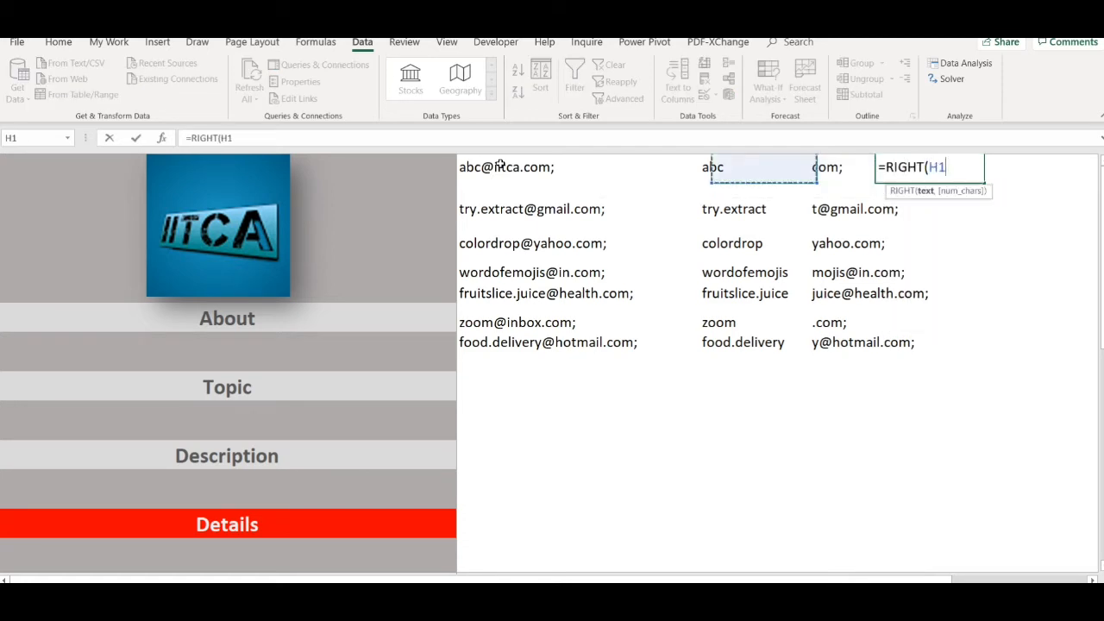
{"action": "type", "text": ","}
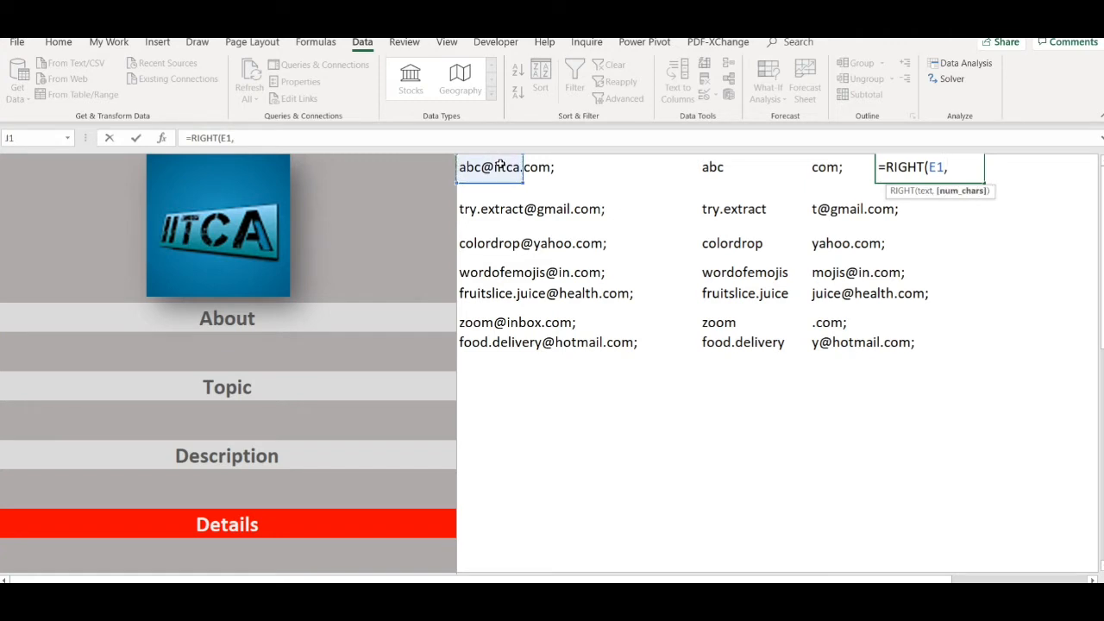
Complete the J1 formula as =RIGHT(E1,FIND("2",E1))
{"action": "type", "text": "FIND("}
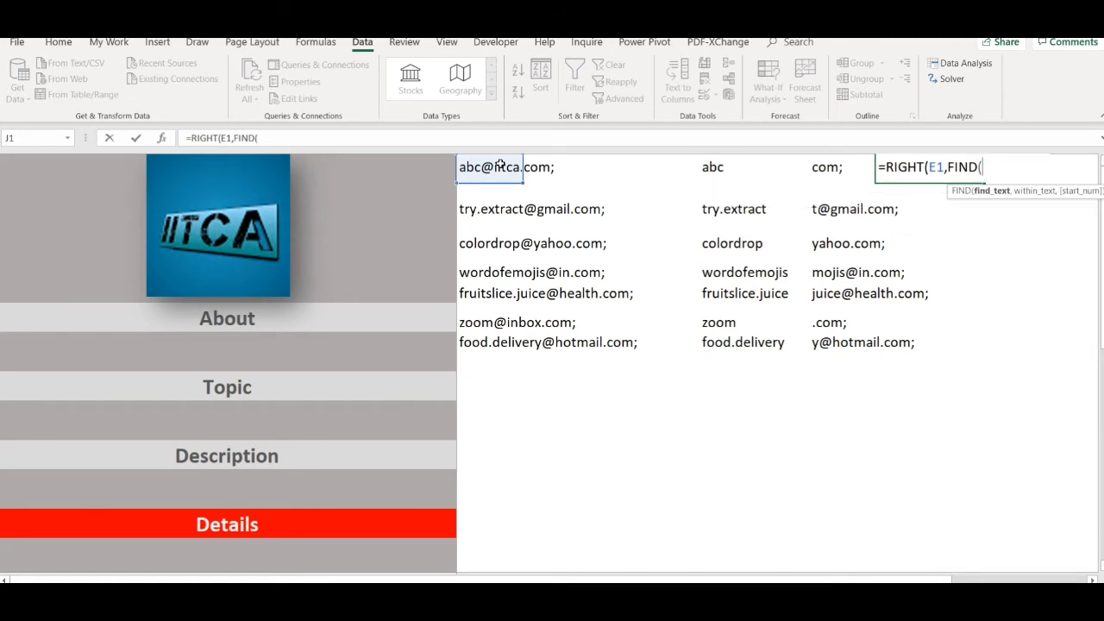
{"action": "type", "text": "\"2\","}
{"action": "key", "text": "Left"}
{"action": "key", "text": "Left"}
{"action": "key", "text": "Left"}
{"action": "key", "text": "Left"}
{"action": "key", "text": "Left"}
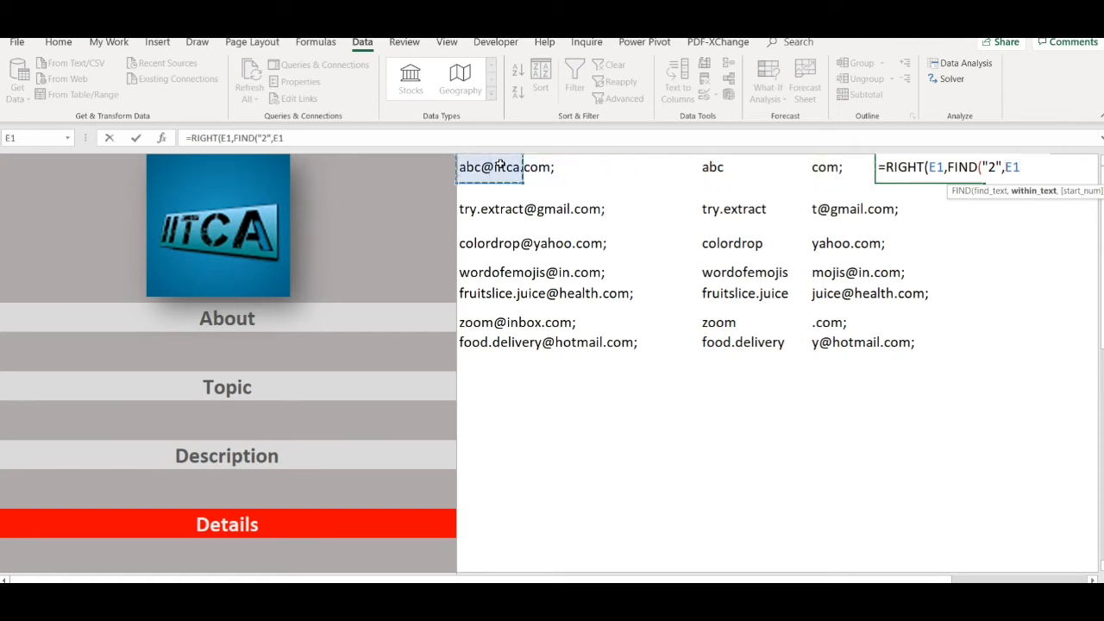
{"action": "type", "text": "))"}
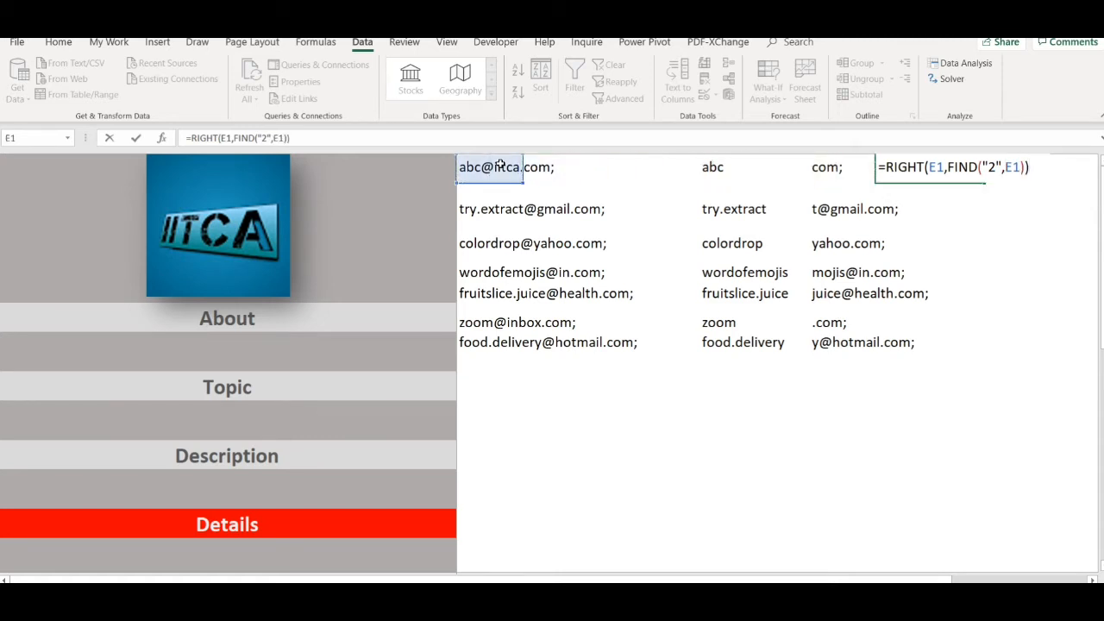
{"action": "key", "text": "Return"}
Change the search text in the J1 formula to "@", giving =RIGHT(E1,FIND("@",E1))
{"action": "key", "text": "Up"}
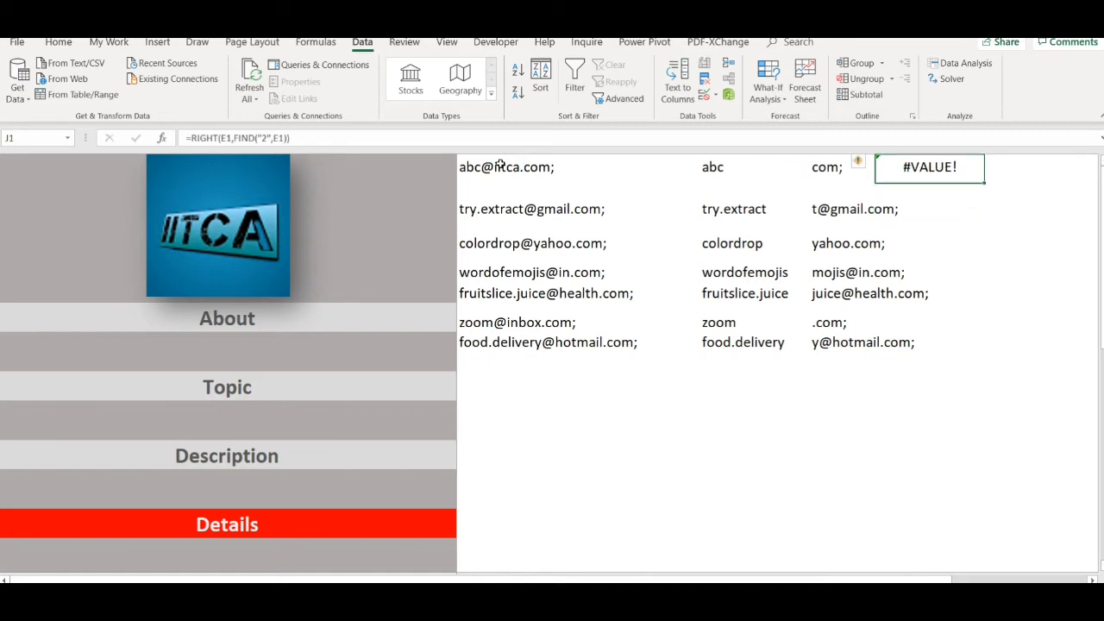
{"action": "key", "text": "F2"}
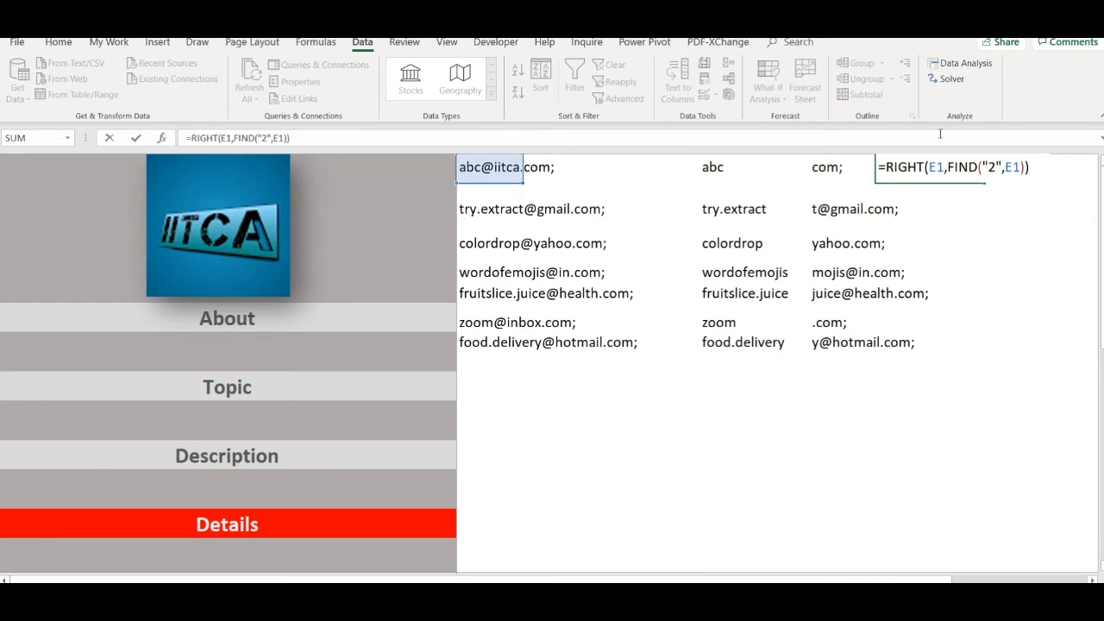
{"action": "left_click", "coordinate": [995, 169]}
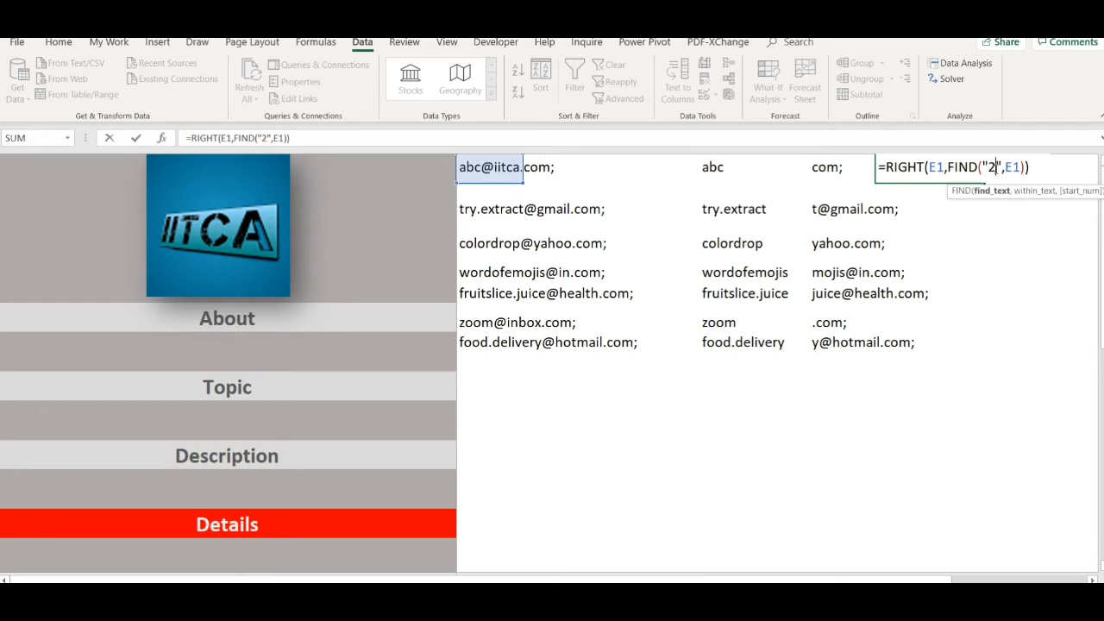
{"action": "key", "text": "BackSpace"}
{"action": "type", "text": "@"}
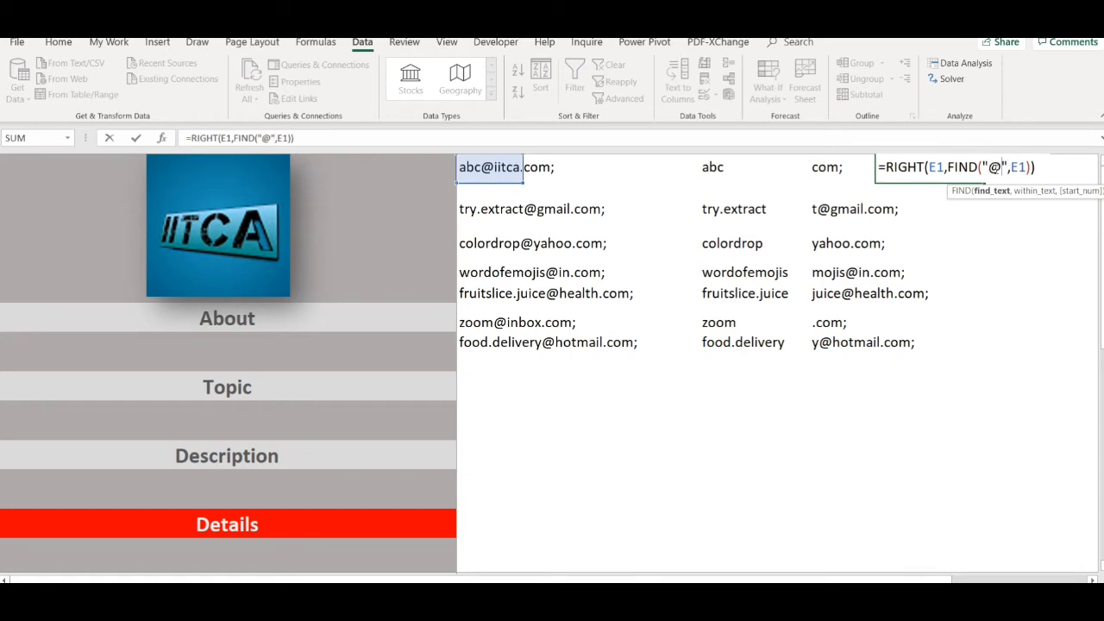
{"action": "key", "text": "Return"}
Change the J1 formula to =RIGHT(E1,LEN(E1)-FIND("@",E1)) by subtracting the "@" position from the length of E1
{"action": "key", "text": "Up"}
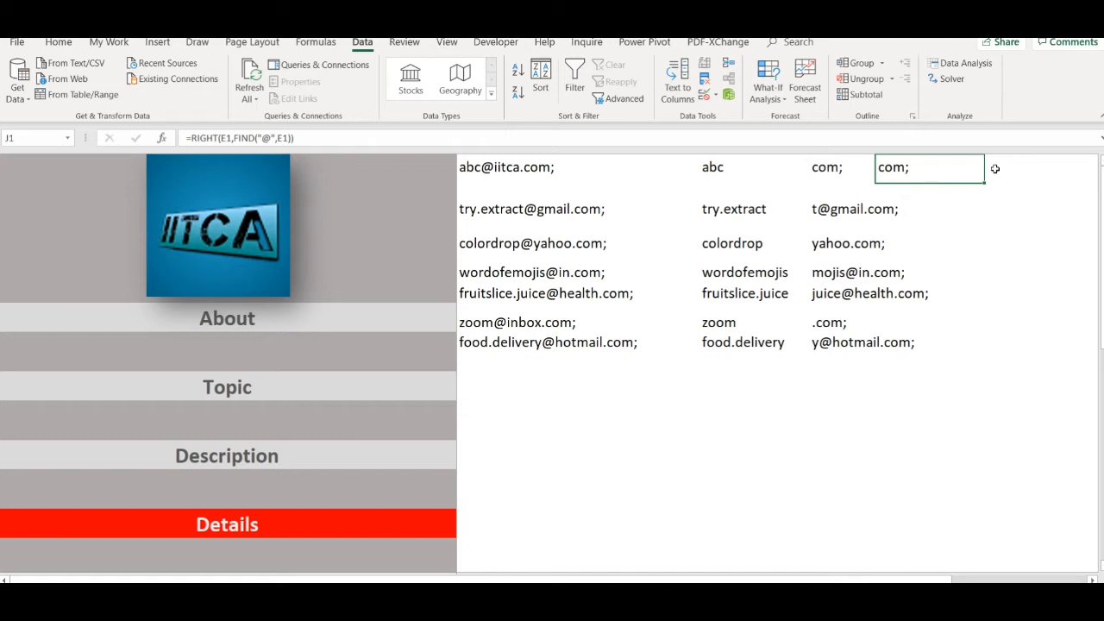
{"action": "key", "text": "F2"}
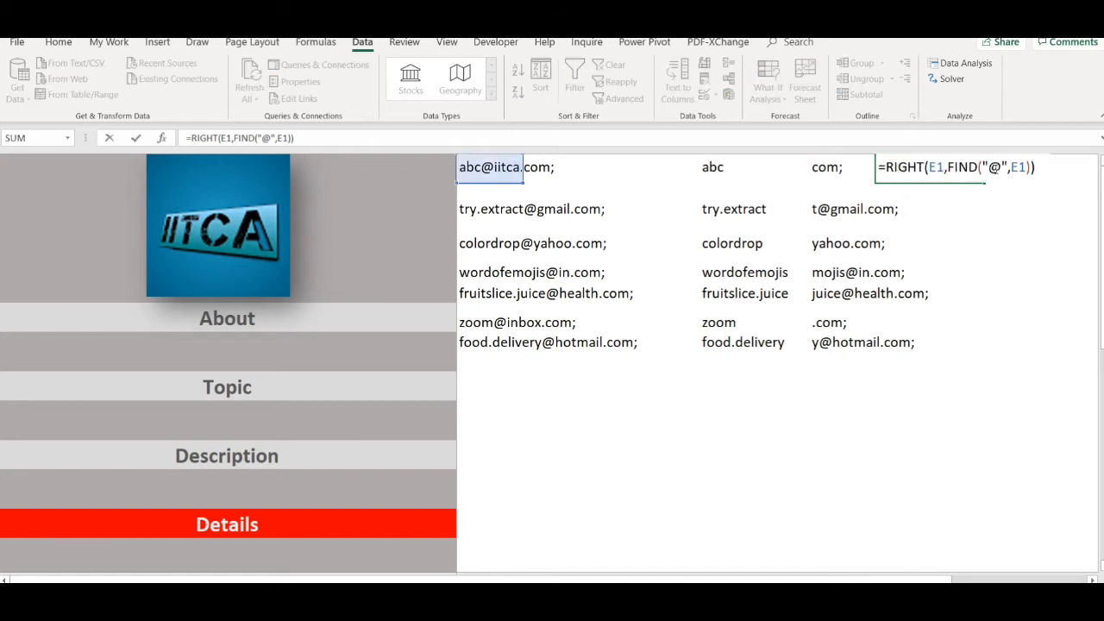
{"action": "left_click", "coordinate": [948, 167]}
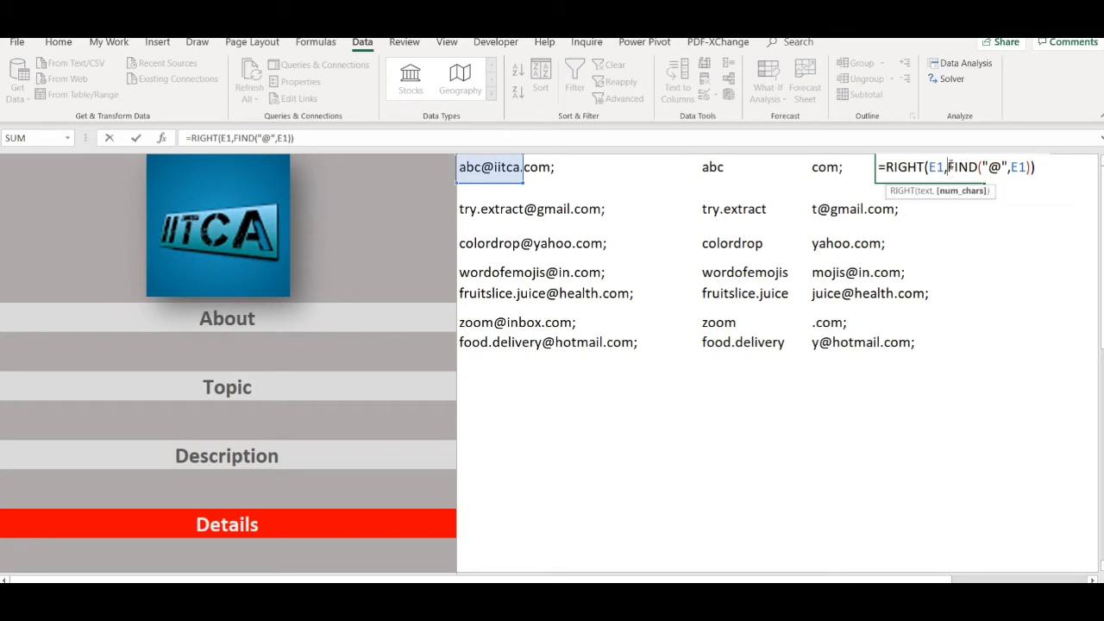
{"action": "type", "text": "LEN"}
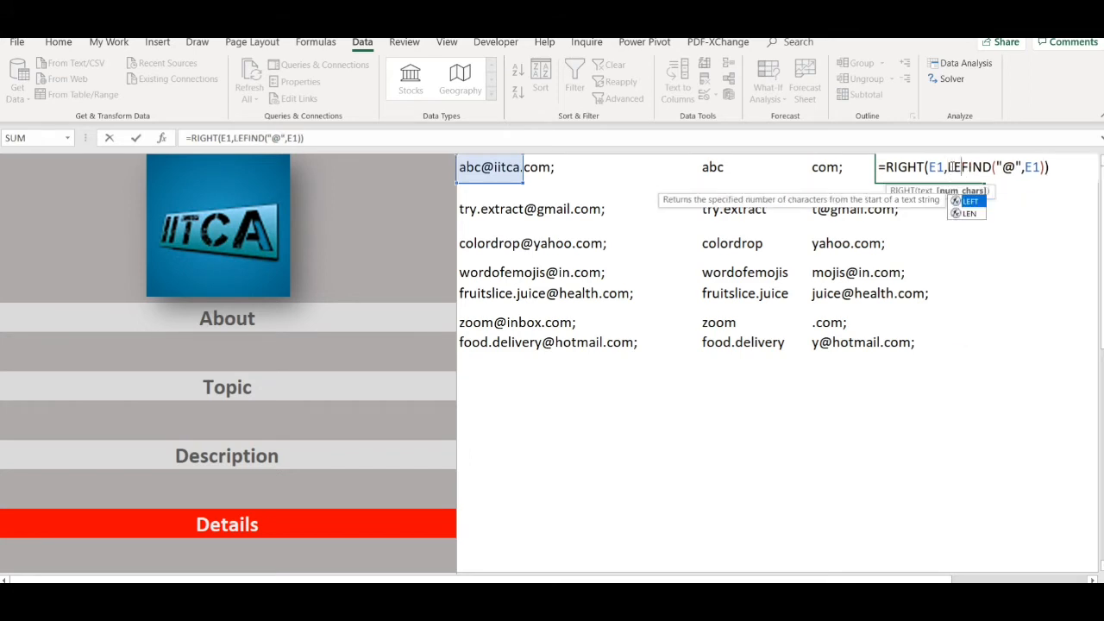
{"action": "type", "text": "("}
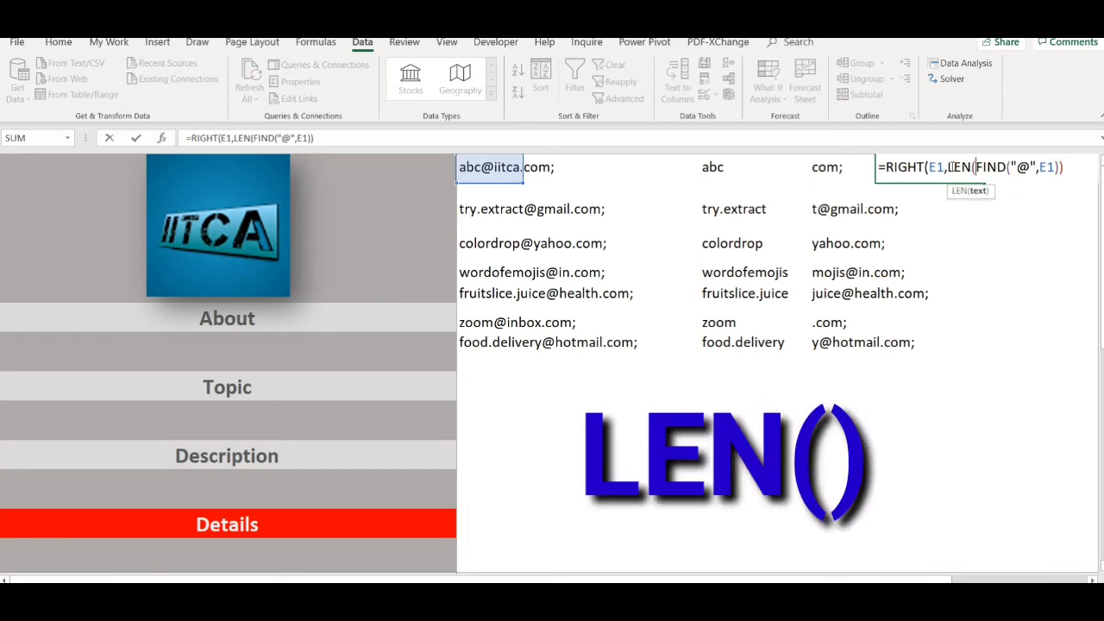
{"action": "left_click", "coordinate": [498, 170]}
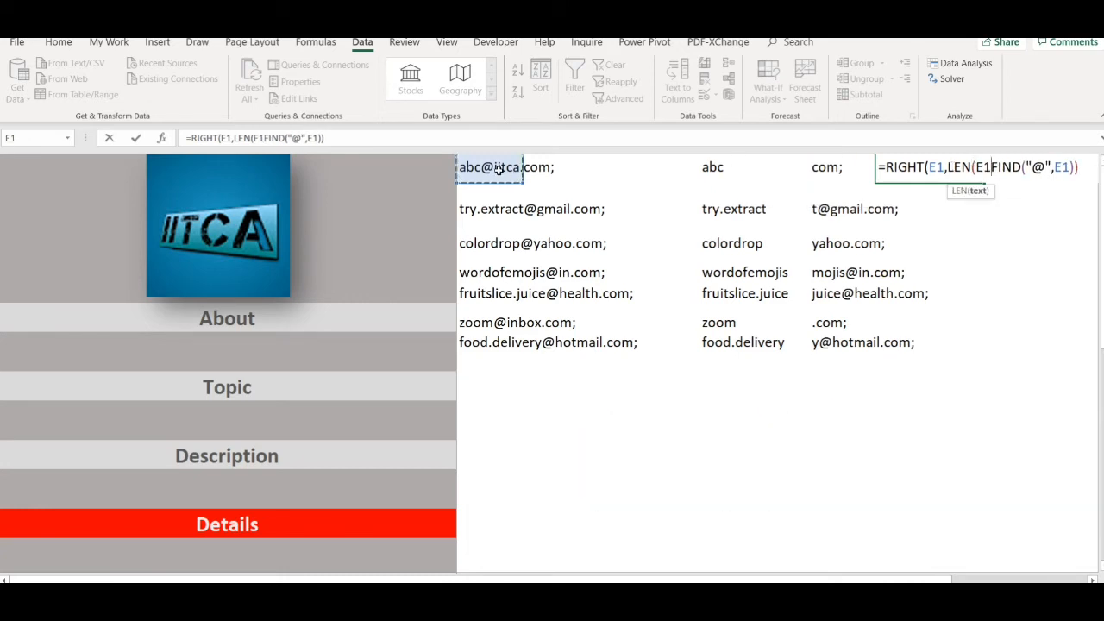
{"action": "type", "text": ")"}
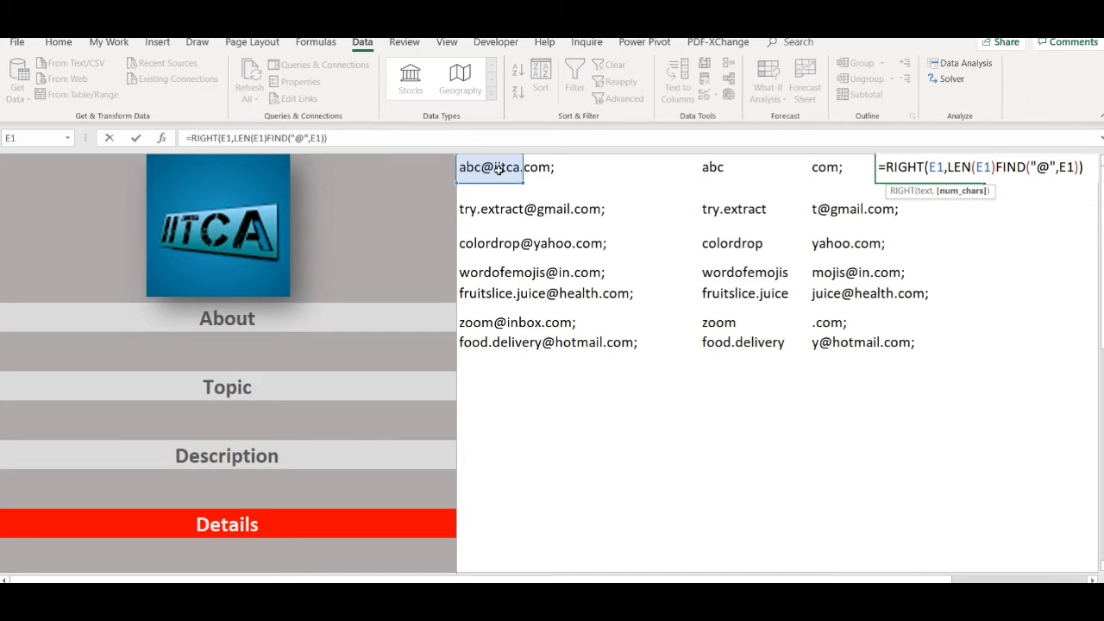
{"action": "type", "text": "-"}
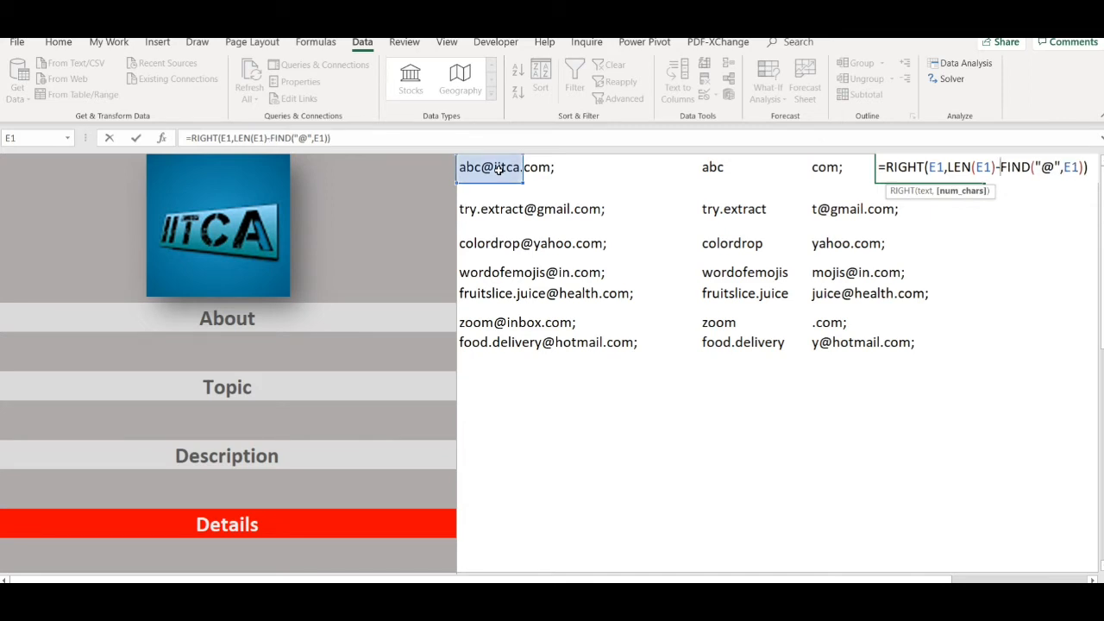
{"action": "key", "text": "Return"}
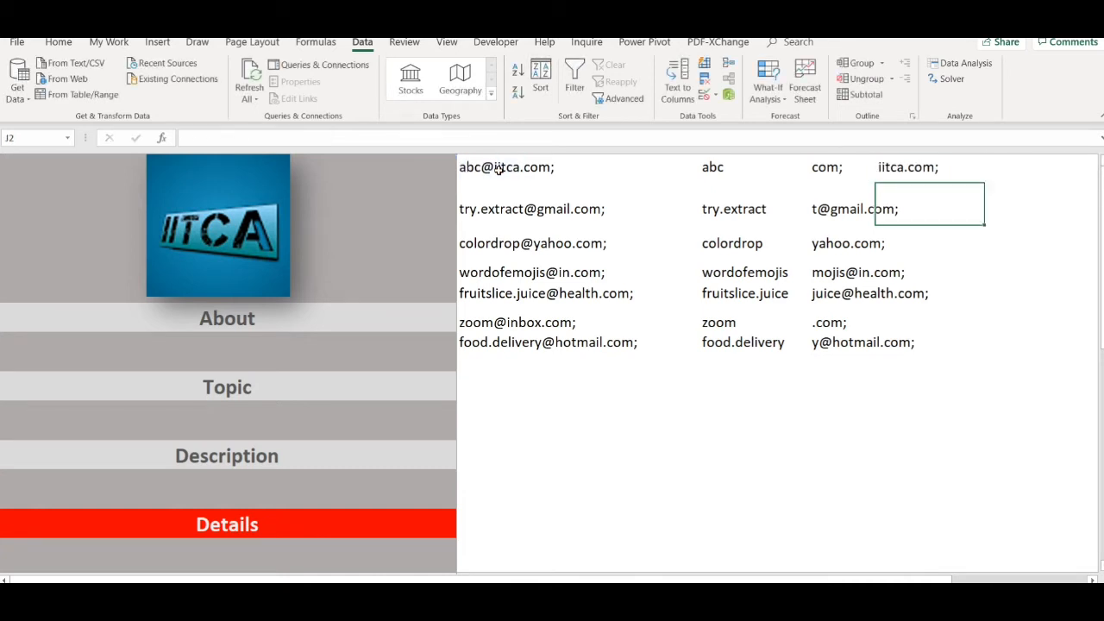
Copy the J1 formula down through J7 for the remaining addresses and select J2
{"action": "key", "text": "Up"}
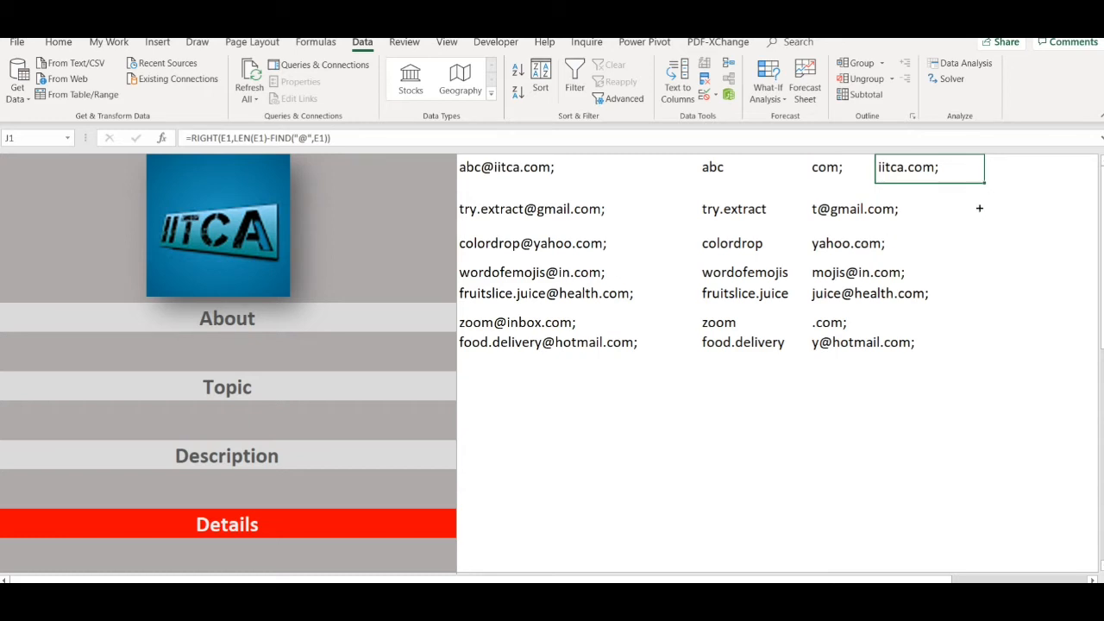
{"action": "left_click_drag", "start_coordinate": [983, 183], "coordinate": [983, 354]}
{"action": "left_click", "coordinate": [897, 197]}
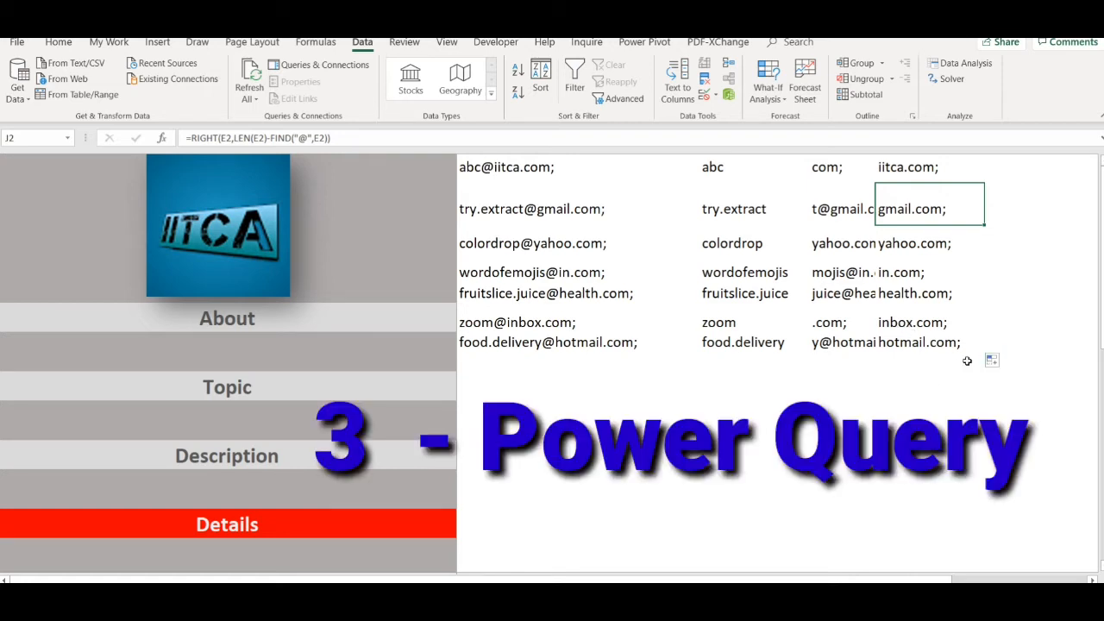
Clear the extraction formulas from the range H1:J8
{"action": "left_click_drag", "start_coordinate": [964, 361], "coordinate": [739, 175]}
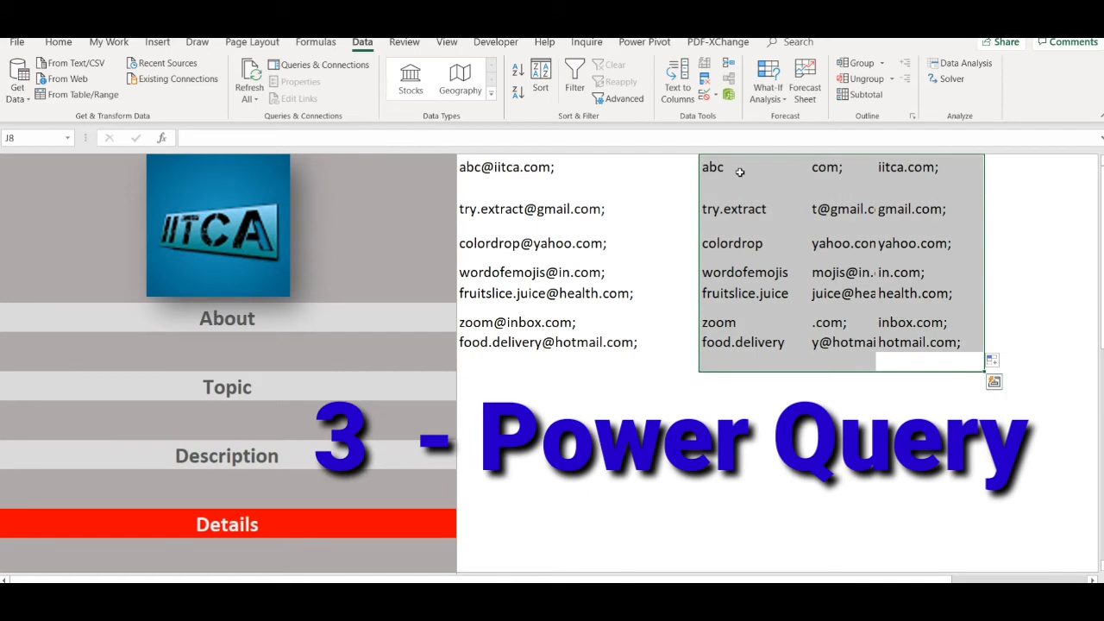
{"action": "key", "text": "Delete"}
{"action": "left_click", "coordinate": [739, 171]}
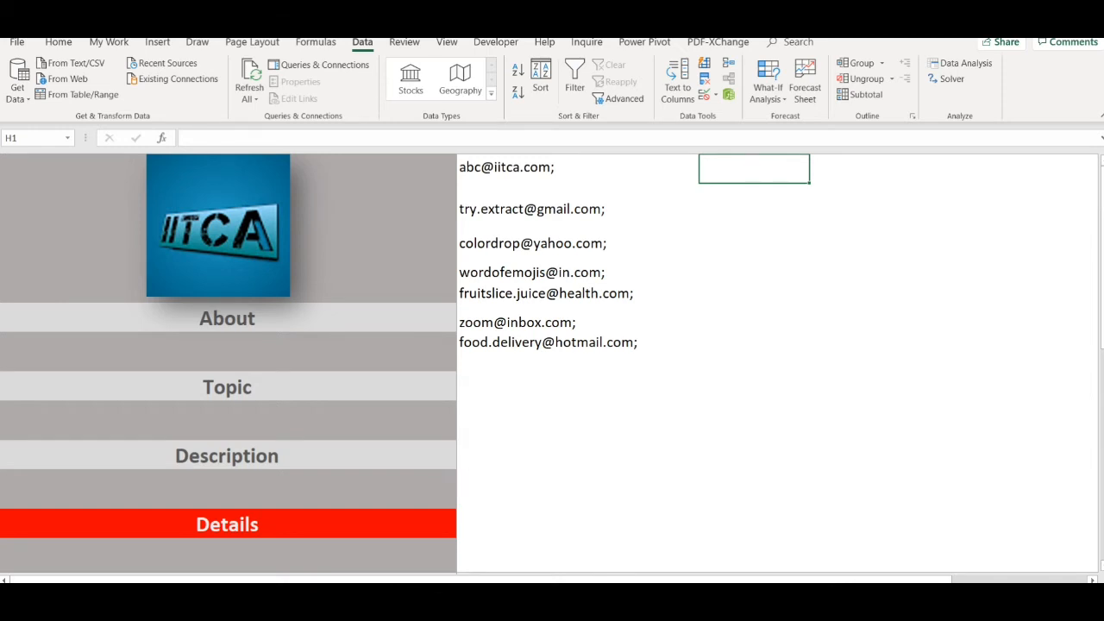
Load the email list in D3:D9 of Sheet1 into Power Query as a table without headers
{"action": "left_click", "coordinate": [350, 574]}
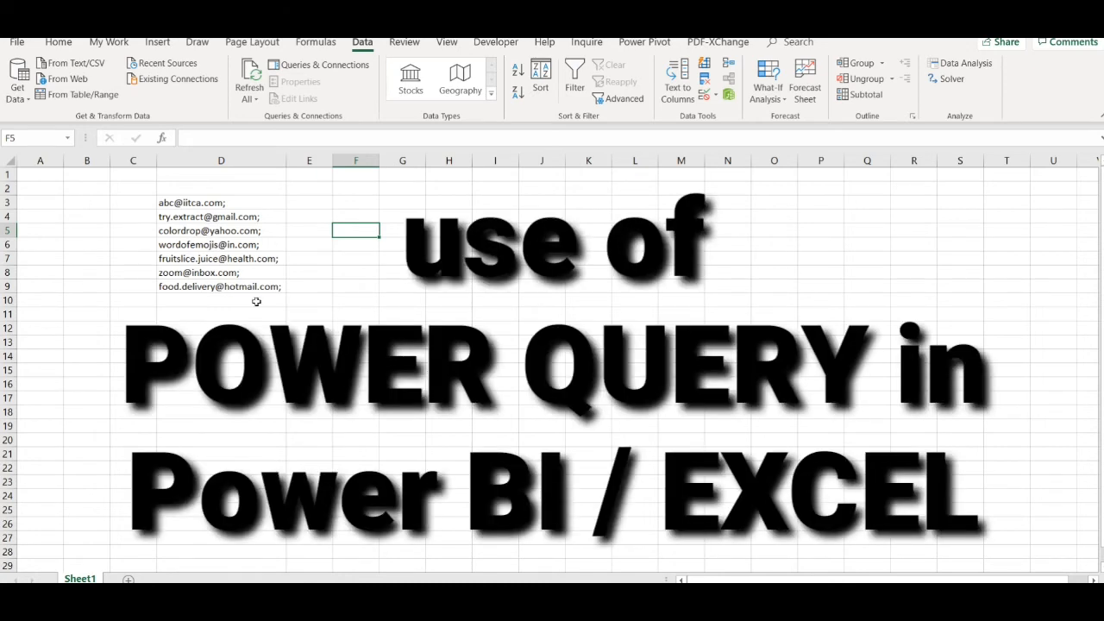
{"action": "left_click_drag", "start_coordinate": [221, 203], "coordinate": [229, 285]}
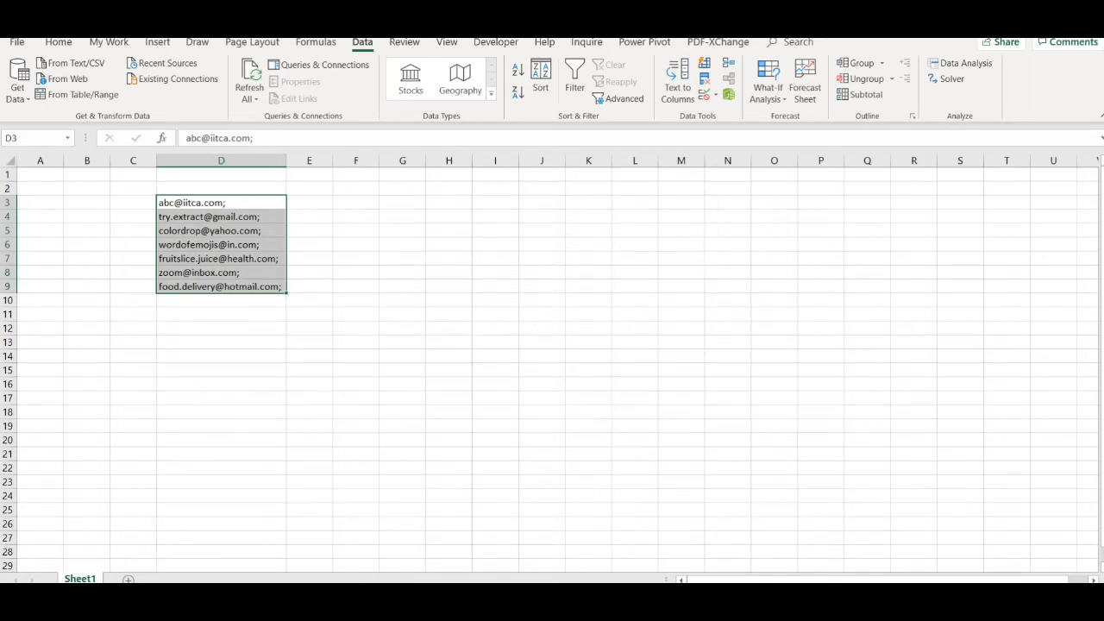
{"action": "scroll", "coordinate": [229, 285], "scroll_direction": "up", "scroll_amount": 3, "text": "ctrl"}
{"action": "scroll", "coordinate": [552, 362], "scroll_direction": "up", "scroll_amount": 3, "text": "ctrl"}
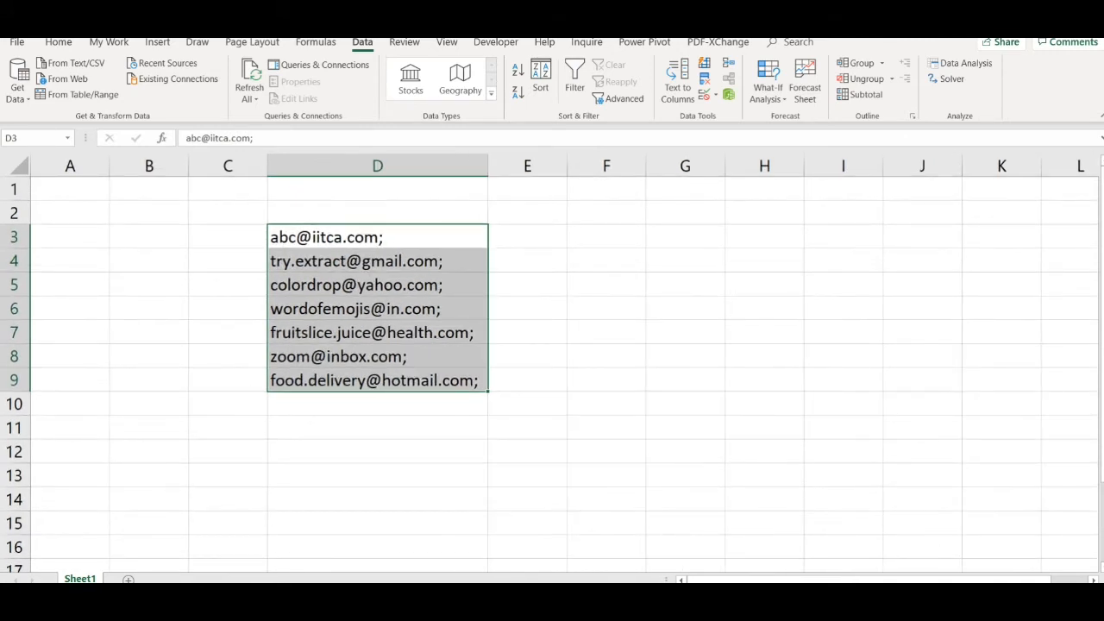
{"action": "scroll", "coordinate": [698, 398], "scroll_direction": "up", "scroll_amount": 1, "text": "ctrl"}
{"action": "left_click", "coordinate": [682, 342]}
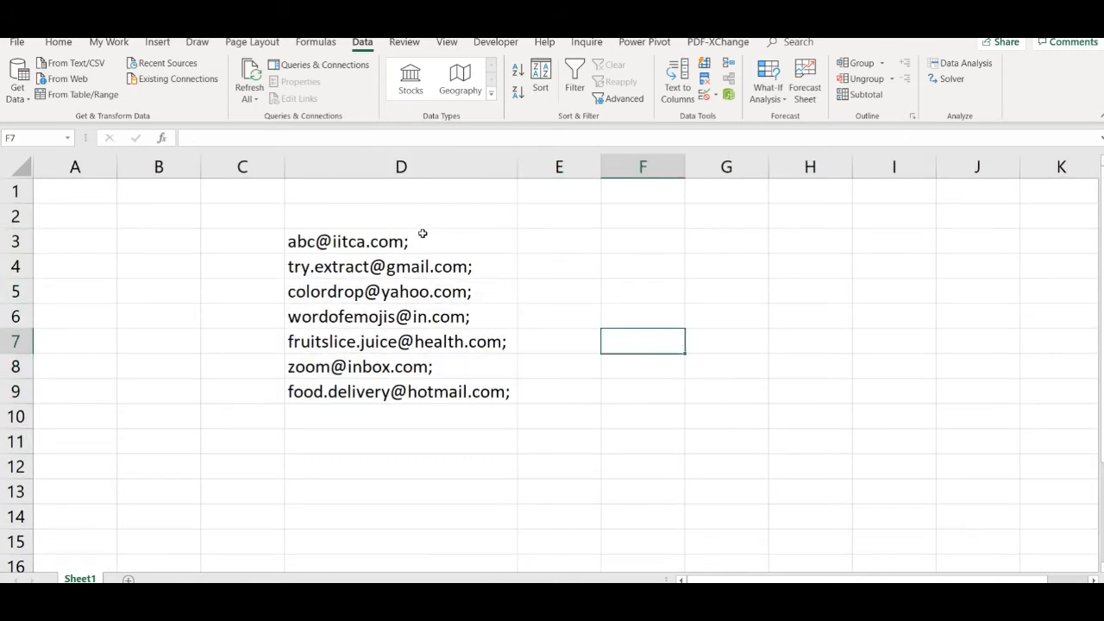
{"action": "left_click_drag", "start_coordinate": [423, 234], "coordinate": [457, 380]}
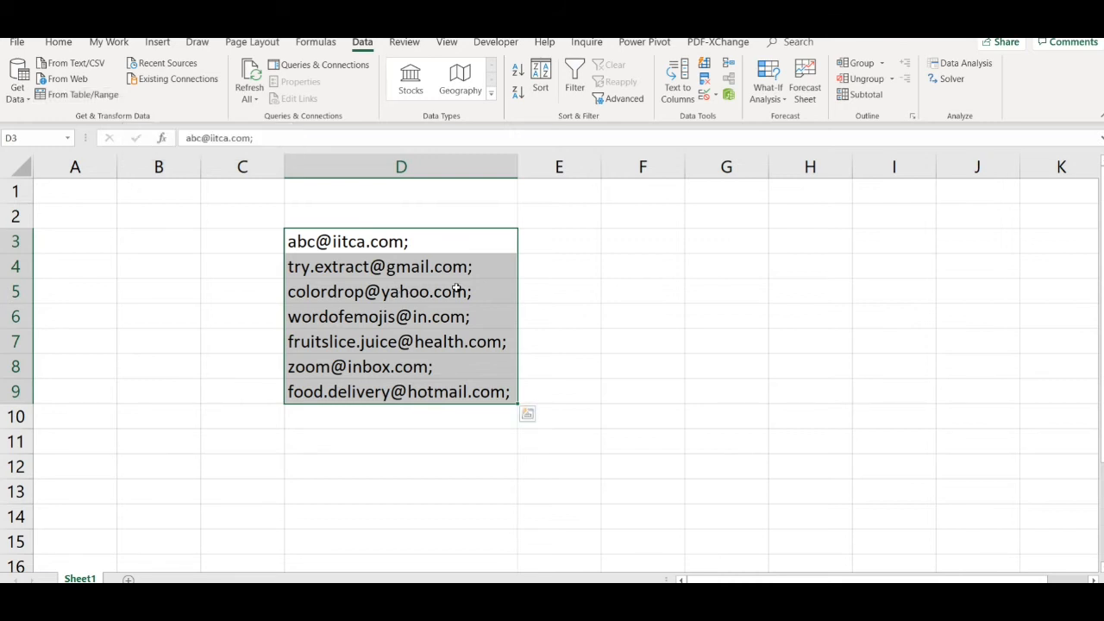
{"action": "left_click", "coordinate": [99, 97]}
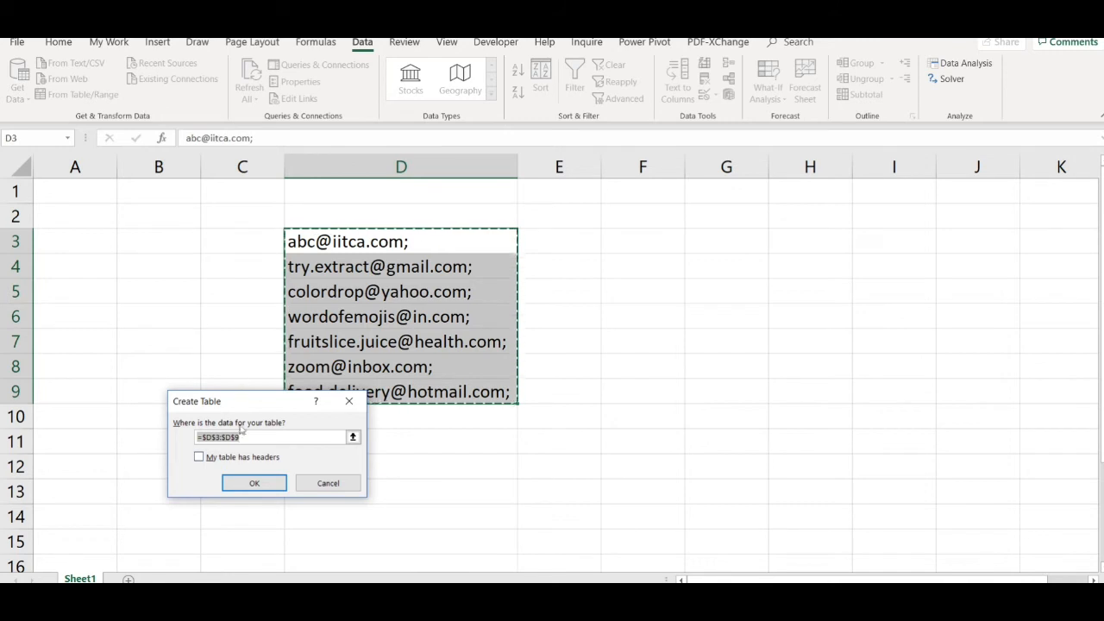
{"action": "left_click", "coordinate": [246, 486]}
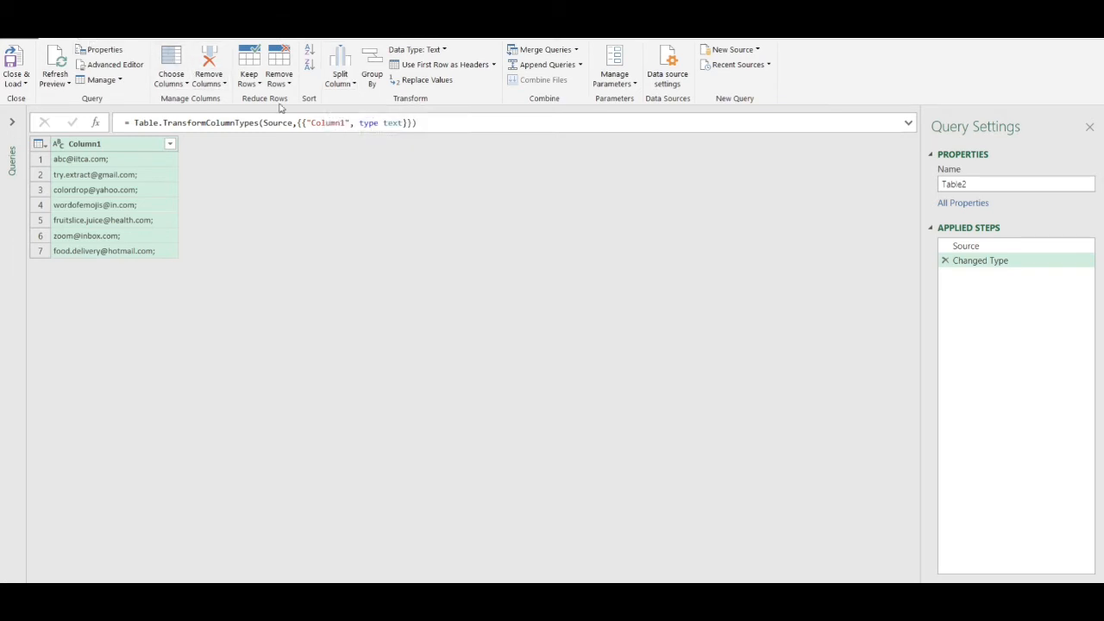
Split Column1 at each occurrence of the custom delimiter "@", and remove the split and its type change from the applied steps
{"action": "left_click", "coordinate": [353, 76]}
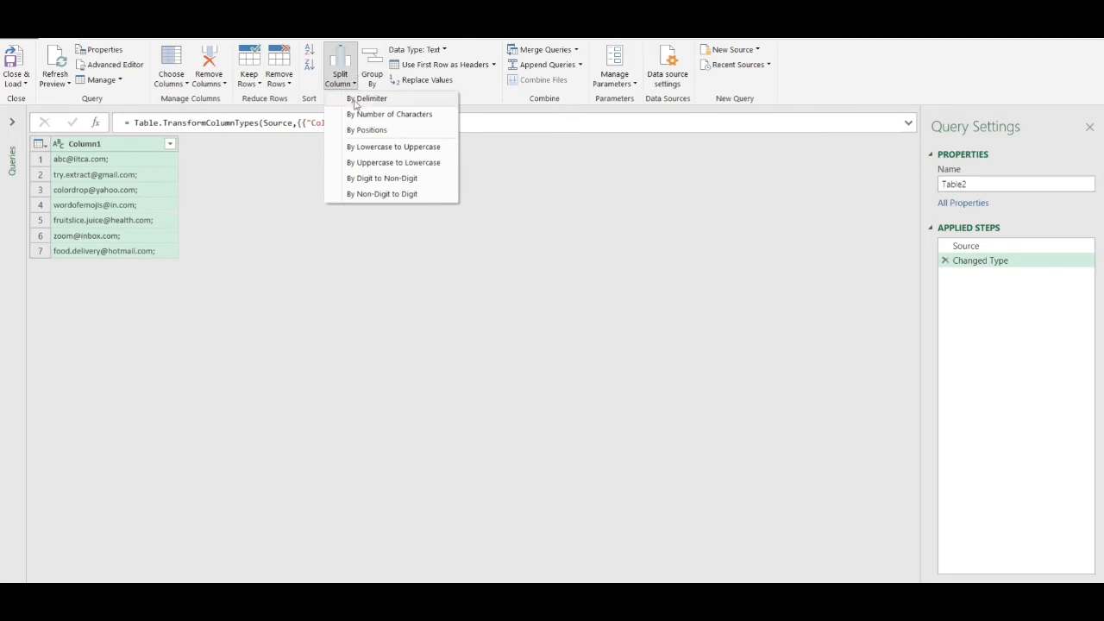
{"action": "left_click", "coordinate": [355, 99]}
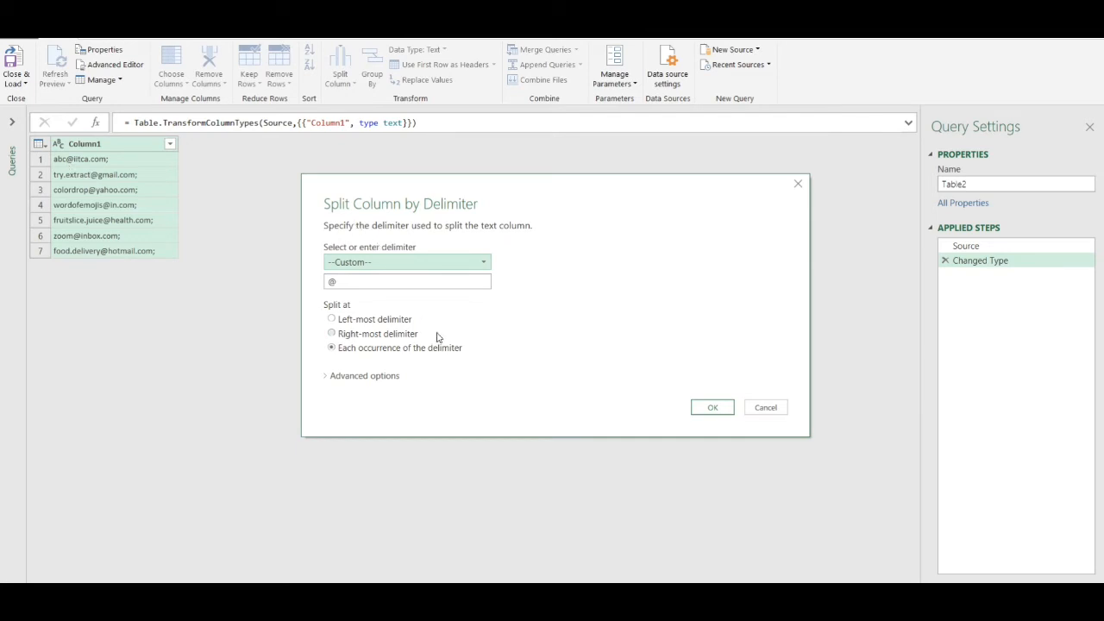
{"action": "left_click", "coordinate": [723, 410]}
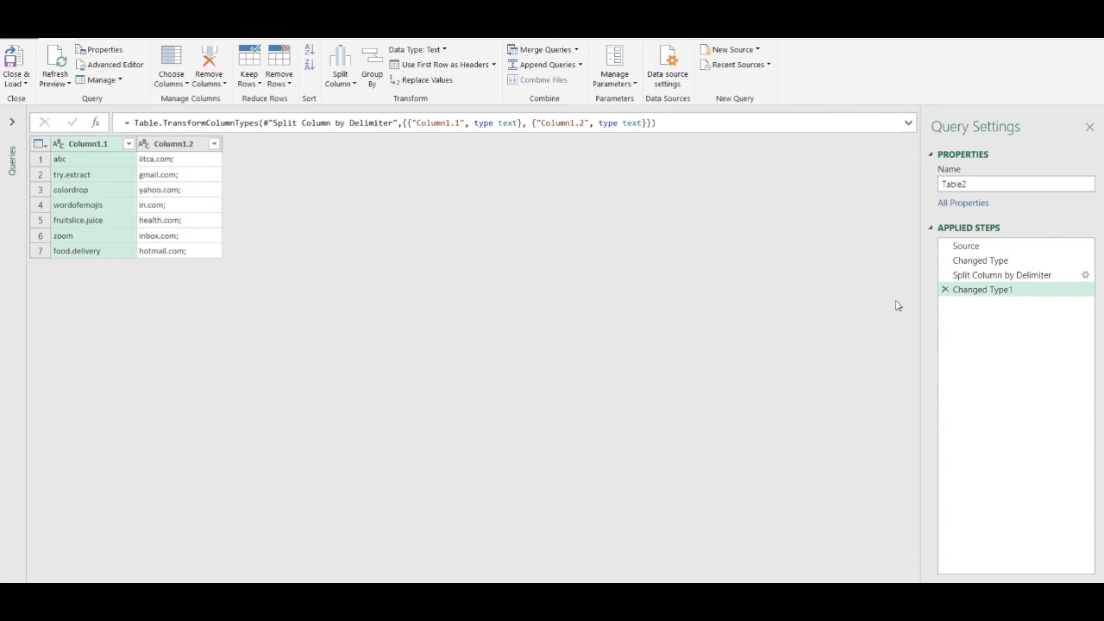
{"action": "left_click", "coordinate": [945, 292]}
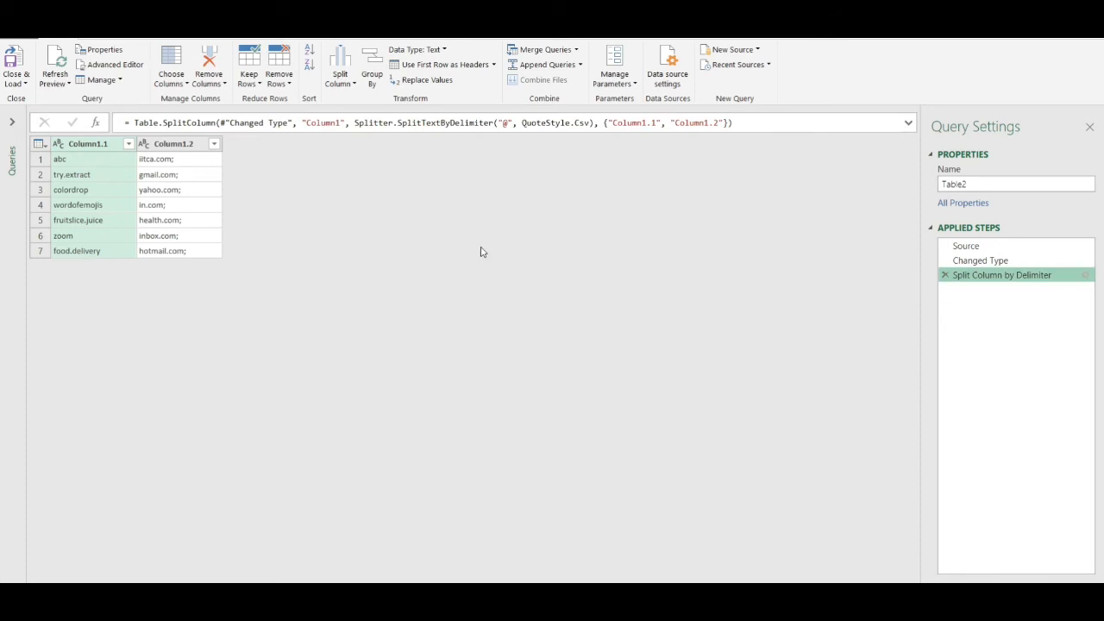
{"action": "left_click", "coordinate": [945, 275]}
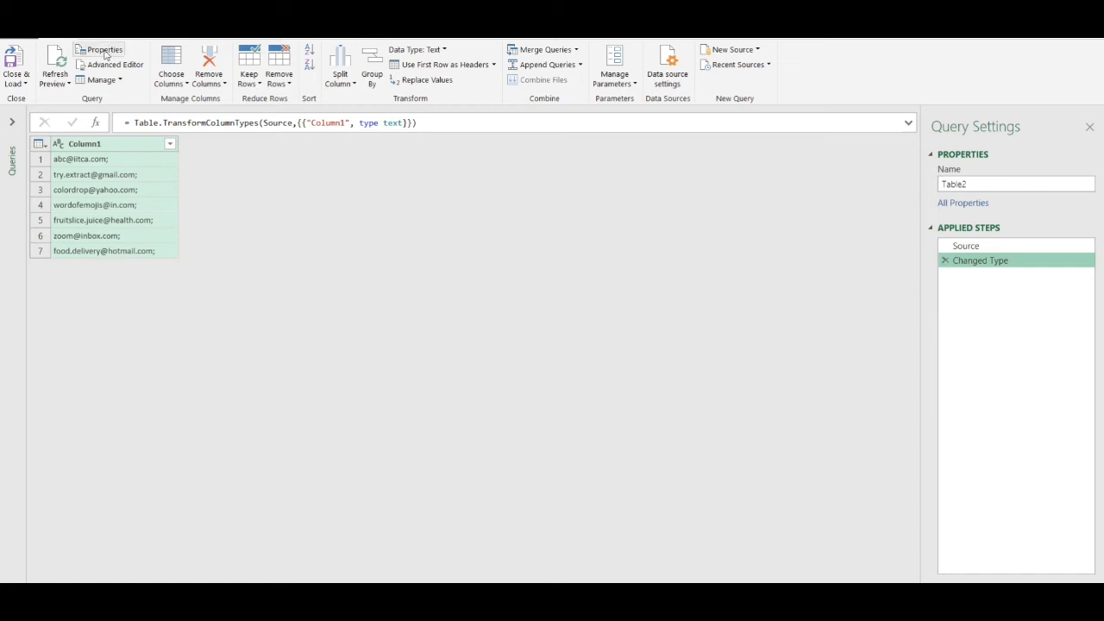
Extract the text before the delimiter "@" in Column1, and delete that extraction from the applied steps
{"action": "left_click", "coordinate": [106, 38]}
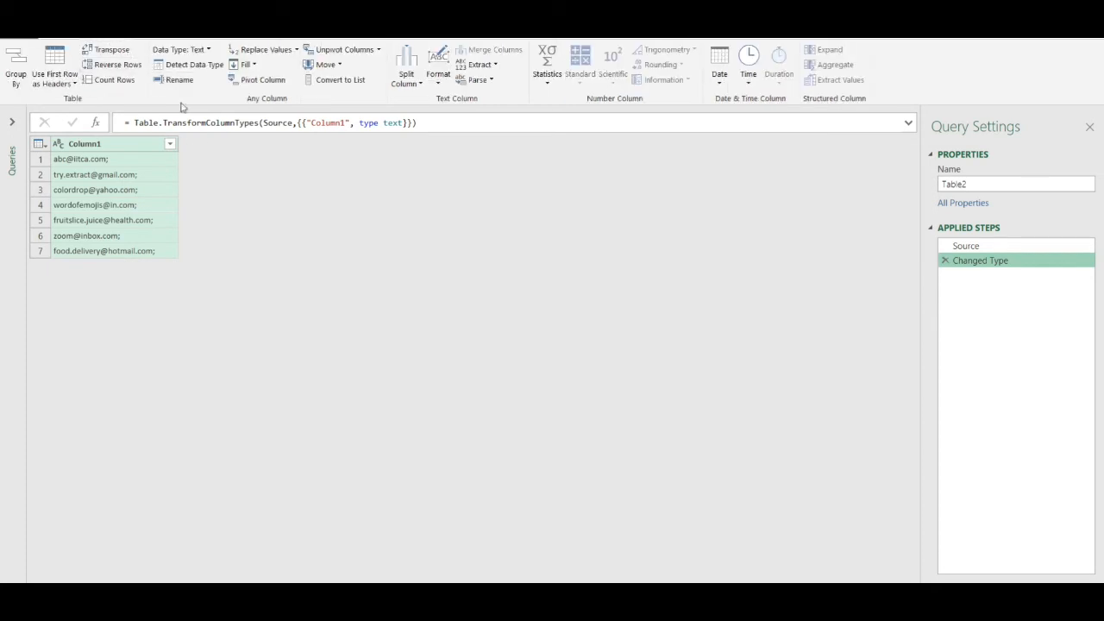
{"action": "left_click", "coordinate": [496, 65]}
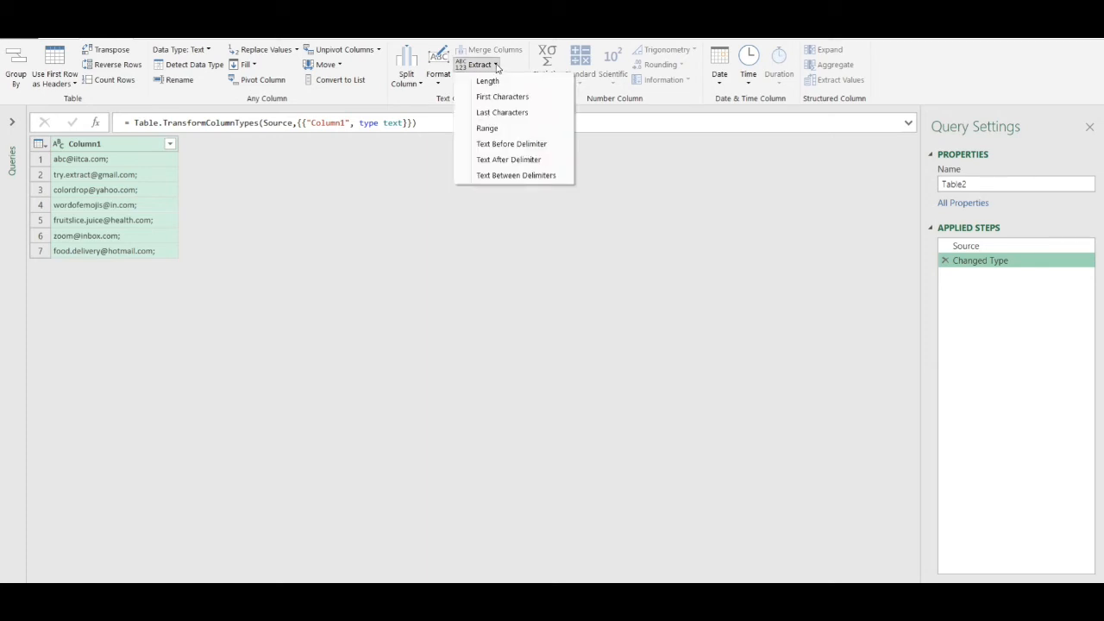
{"action": "left_click", "coordinate": [483, 144]}
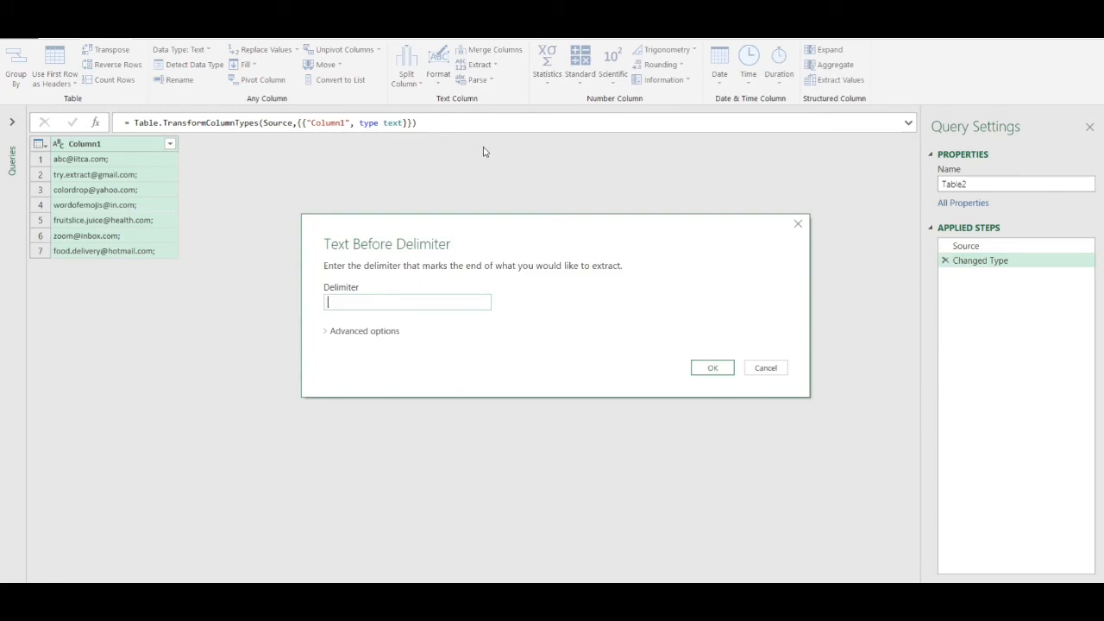
{"action": "type", "text": "@"}
{"action": "left_click", "coordinate": [724, 369]}
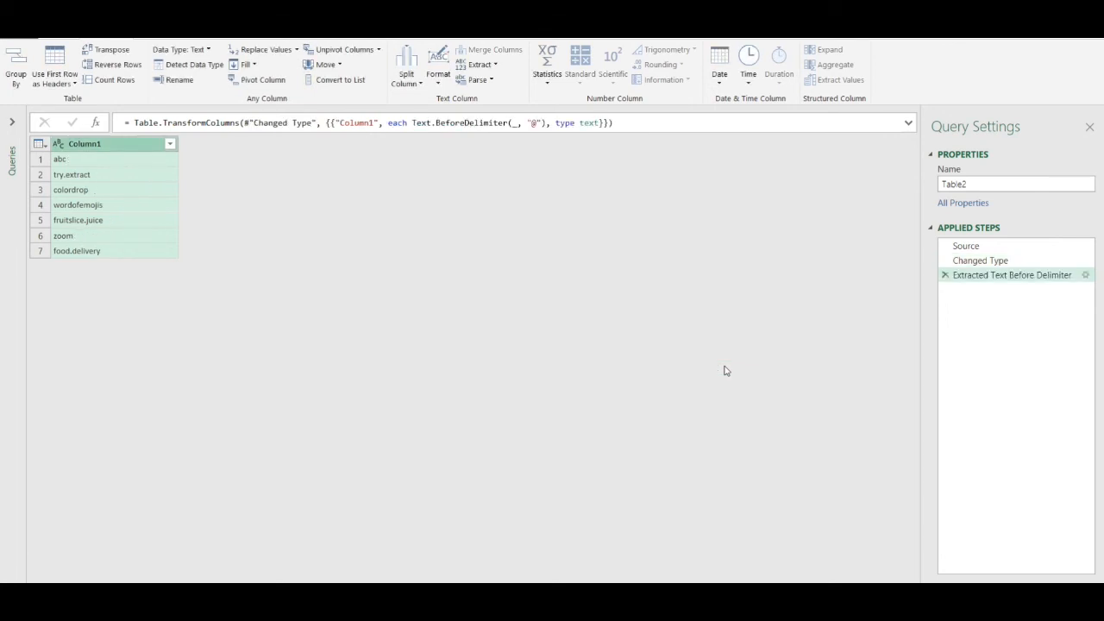
{"action": "left_click", "coordinate": [945, 275]}
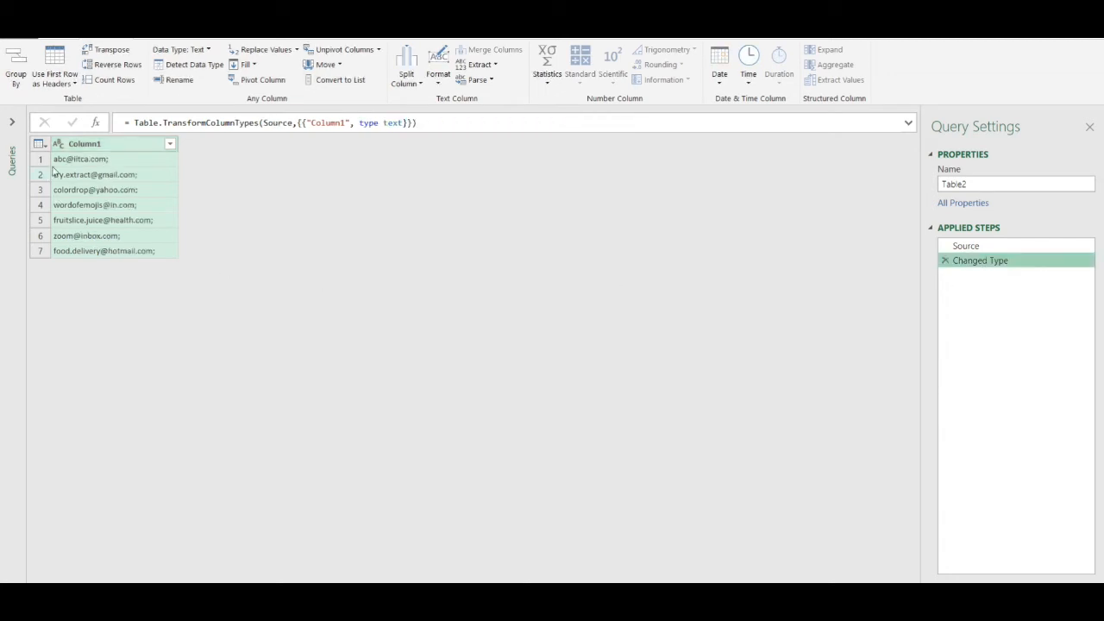
Extract the text after the delimiter "@" in Column1, and delete that extraction from the applied steps
{"action": "left_click", "coordinate": [480, 65]}
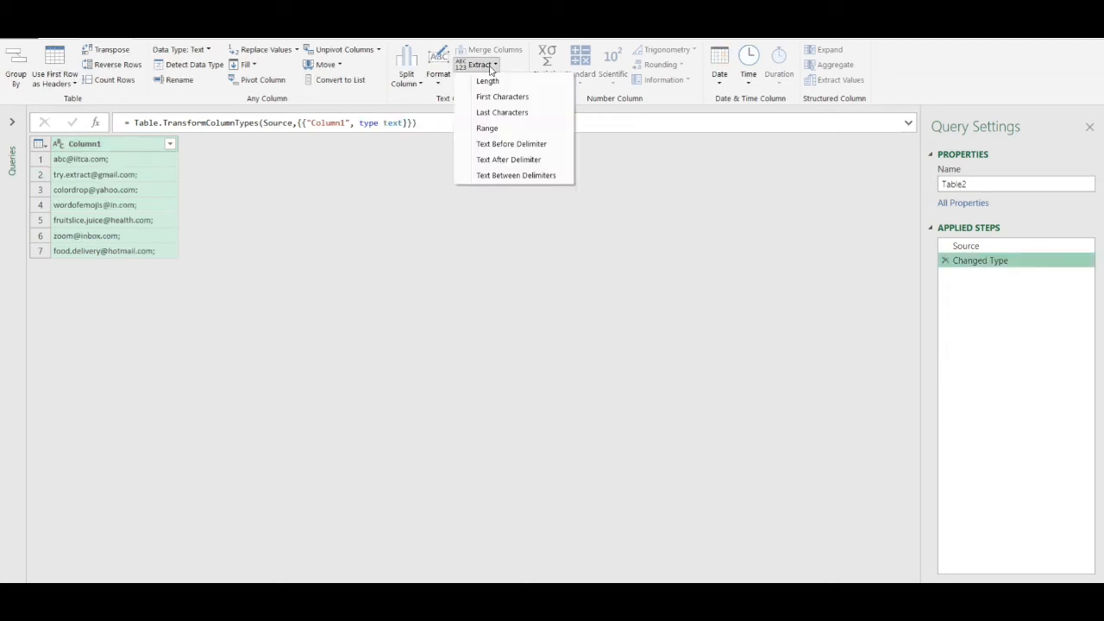
{"action": "left_click", "coordinate": [499, 161]}
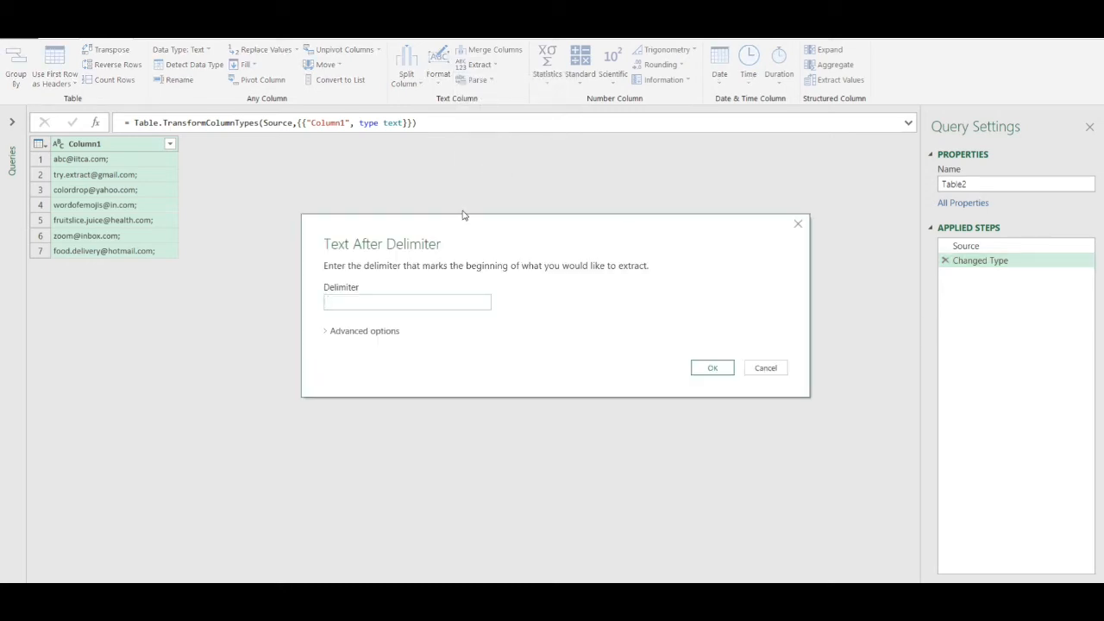
{"action": "type", "text": "@"}
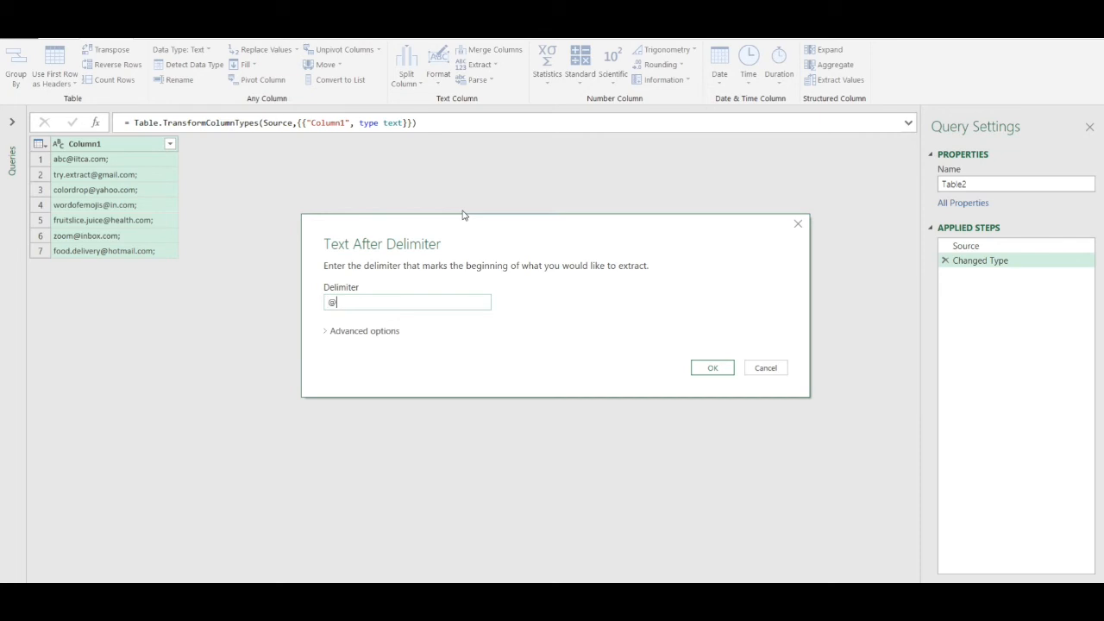
{"action": "left_click", "coordinate": [710, 370]}
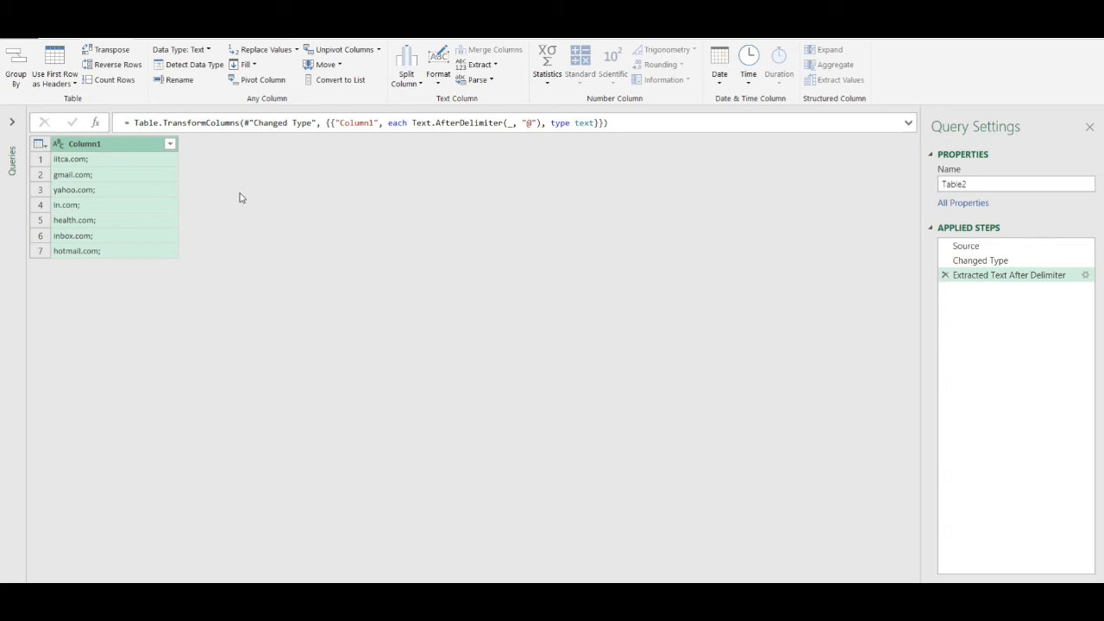
{"action": "left_click", "coordinate": [946, 275]}
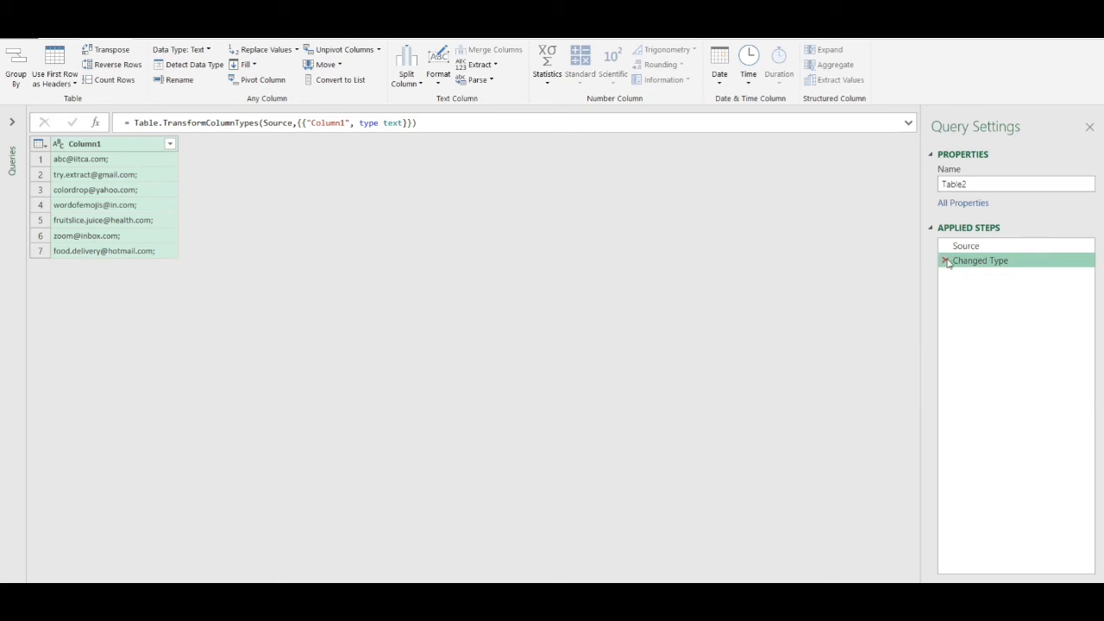
Delete the Changed Type step from the query's applied steps
{"action": "left_click", "coordinate": [945, 261]}
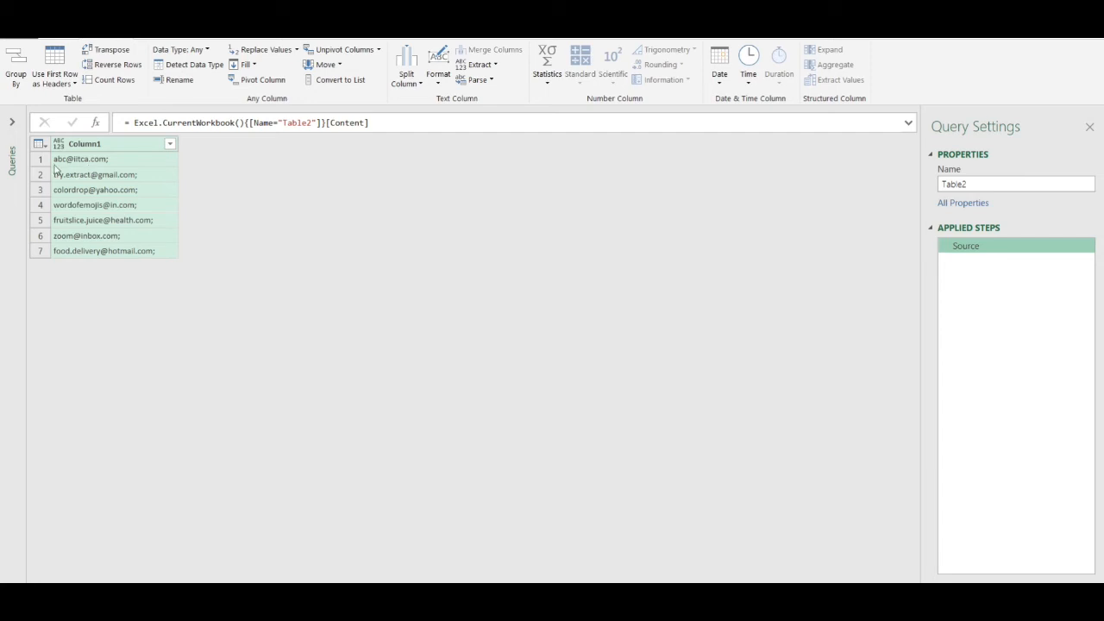
Extract the text before the delimiter "@" in the untyped Column1, and delete that extraction from the applied steps
{"action": "left_click", "coordinate": [146, 152]}
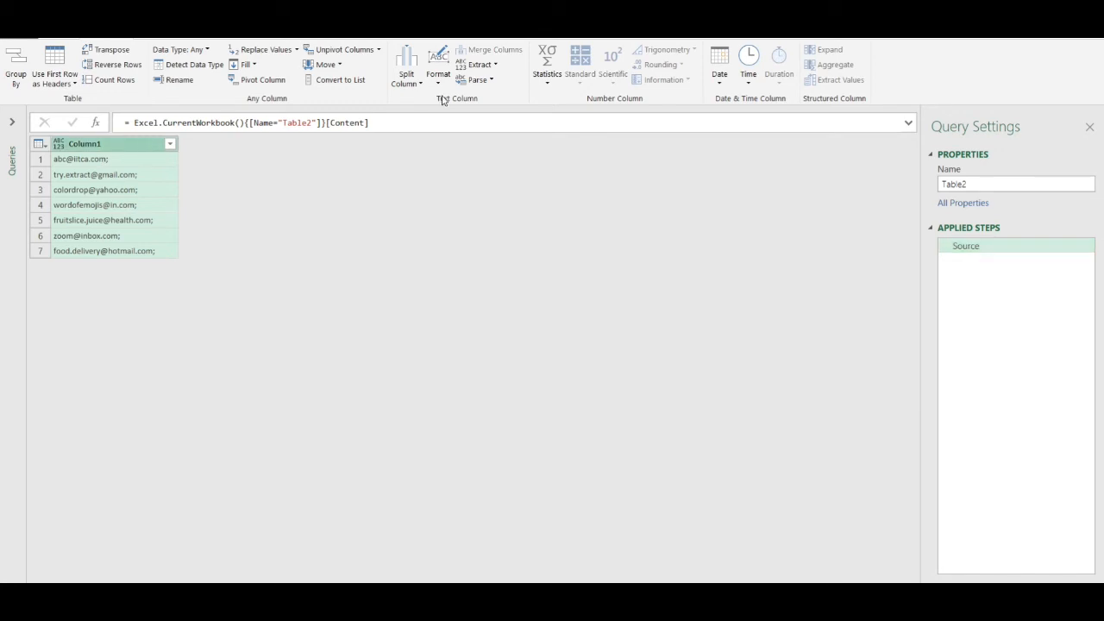
{"action": "left_click", "coordinate": [485, 65]}
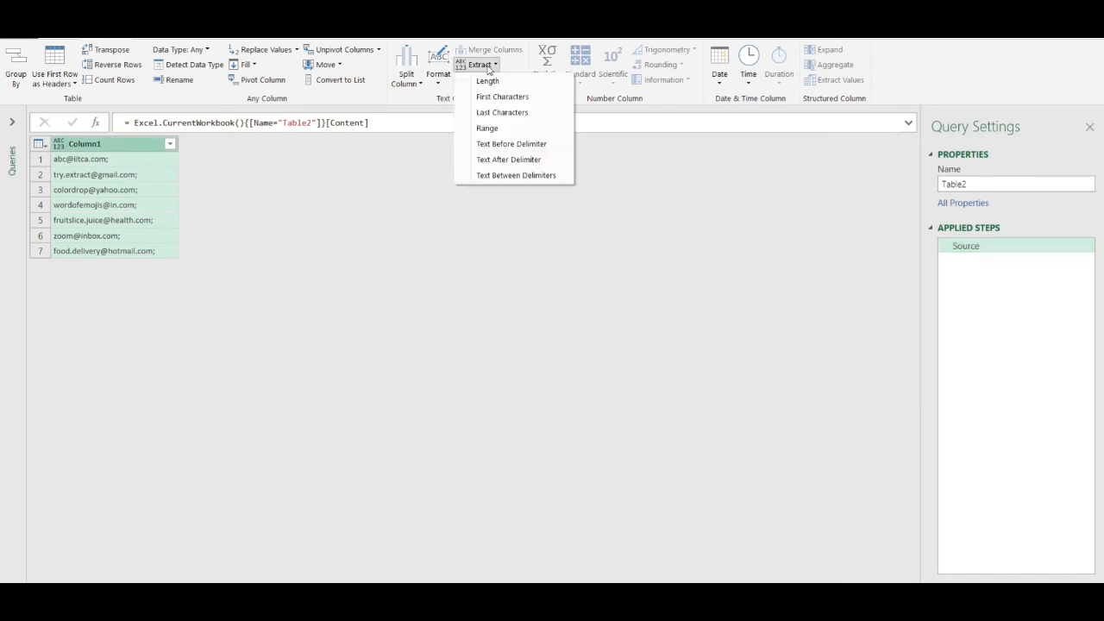
{"action": "left_click", "coordinate": [494, 144]}
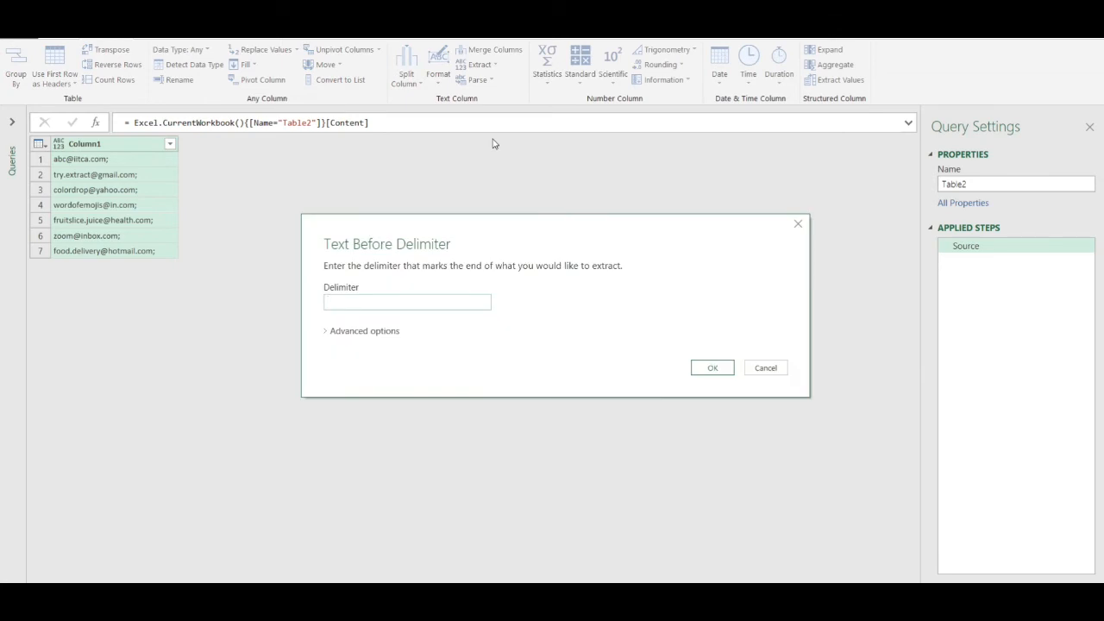
{"action": "type", "text": "@"}
{"action": "left_click", "coordinate": [723, 369]}
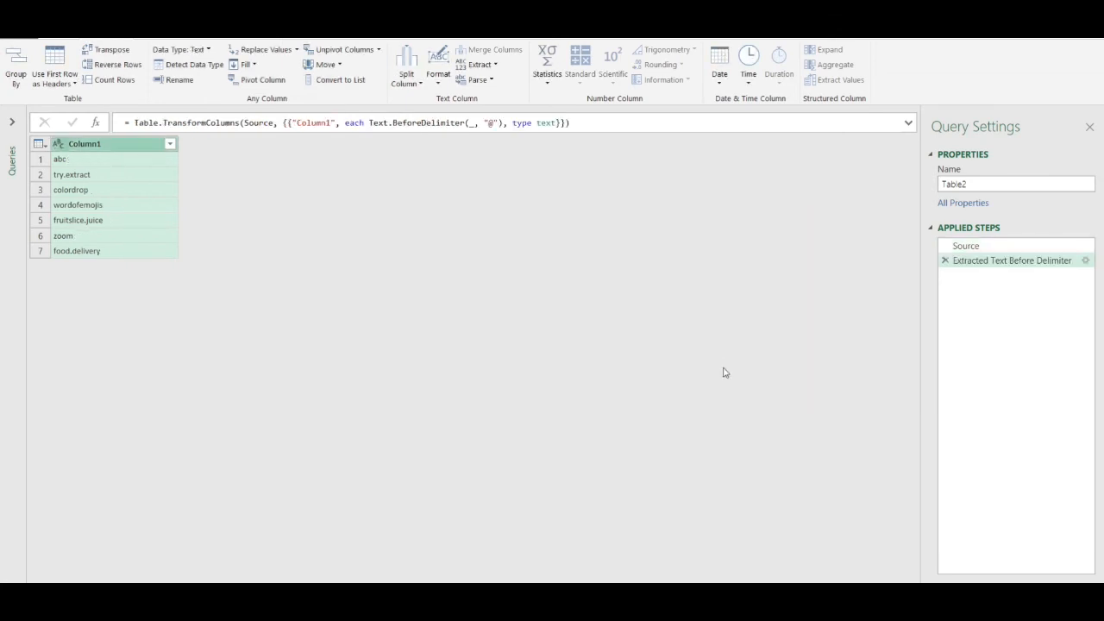
{"action": "left_click", "coordinate": [945, 261]}
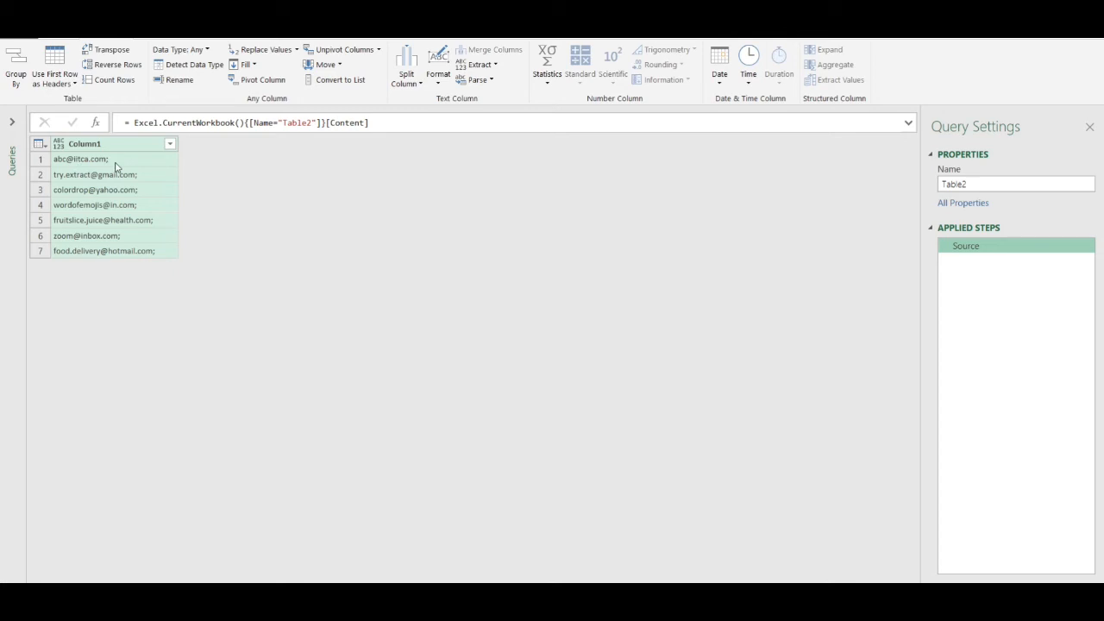
Extract the text between the start delimiter "@" and the end delimiter ";" in Column1
{"action": "left_click", "coordinate": [476, 64]}
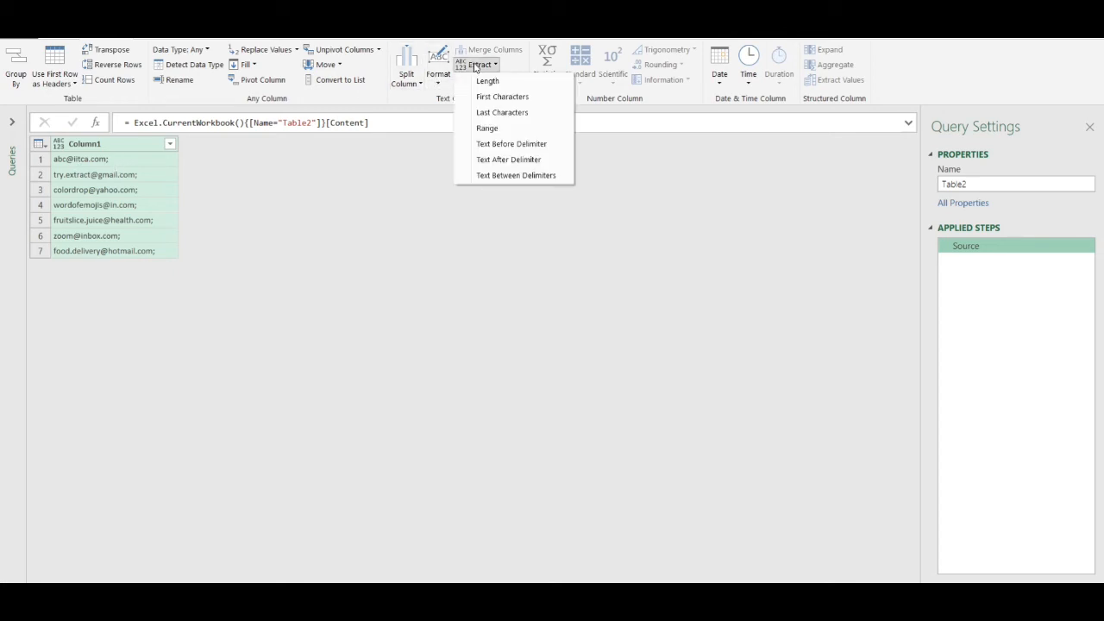
{"action": "left_click", "coordinate": [488, 176]}
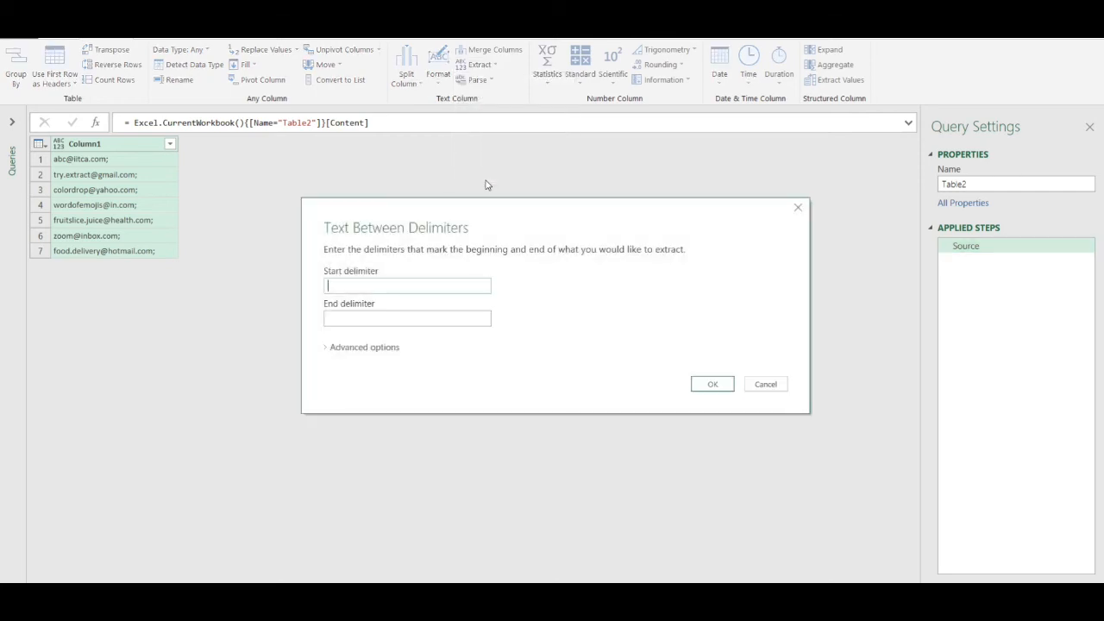
{"action": "type", "text": "@"}
{"action": "left_click", "coordinate": [406, 322]}
{"action": "type", "text": ";"}
{"action": "left_click", "coordinate": [701, 389]}
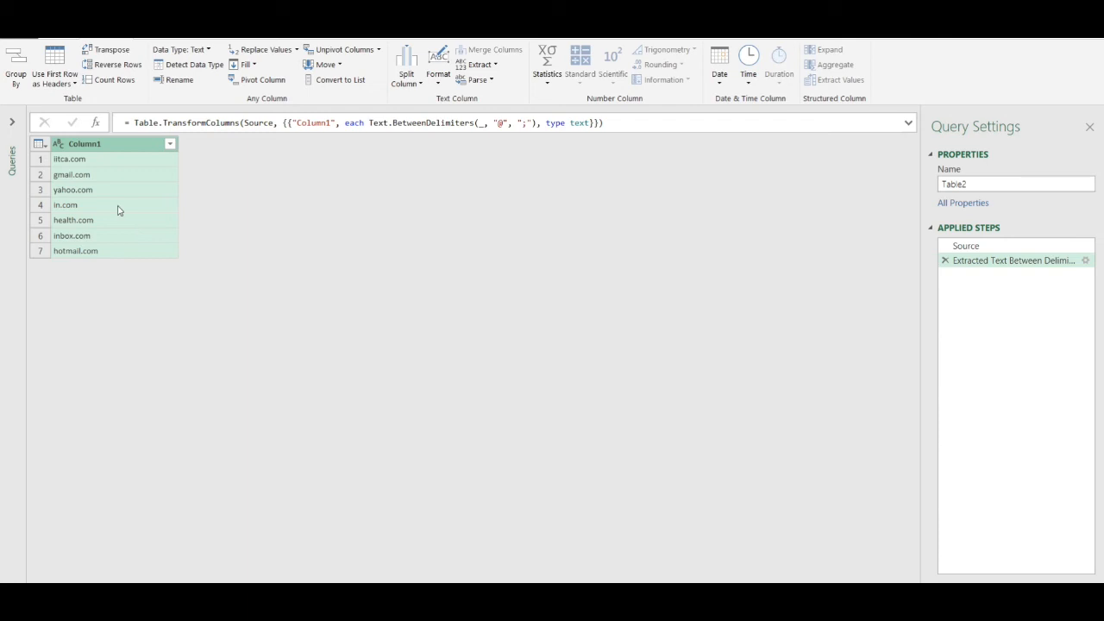
Close and load the query to a new worksheet, compare it with the source table, and return to Sheet1
{"action": "left_click", "coordinate": [19, 38]}
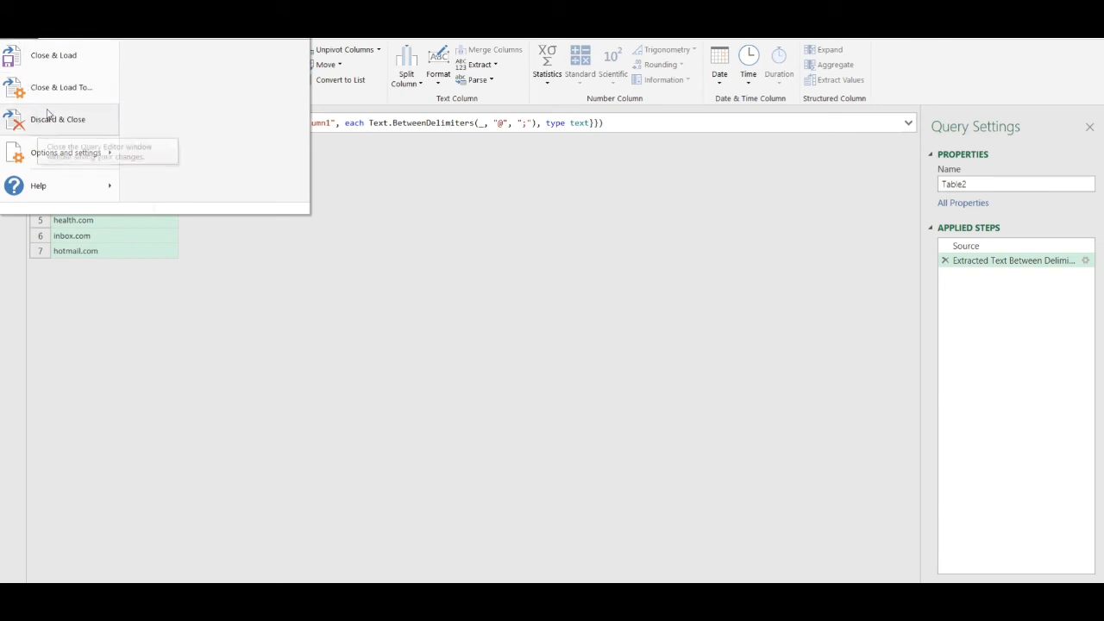
{"action": "left_click", "coordinate": [62, 67]}
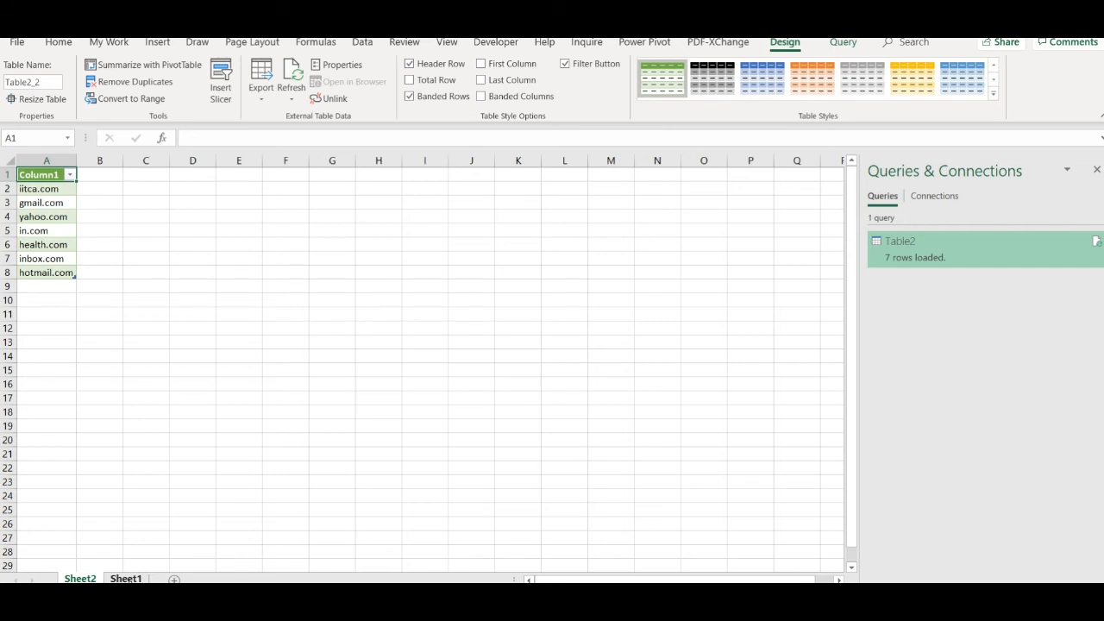
{"action": "left_click", "coordinate": [125, 579]}
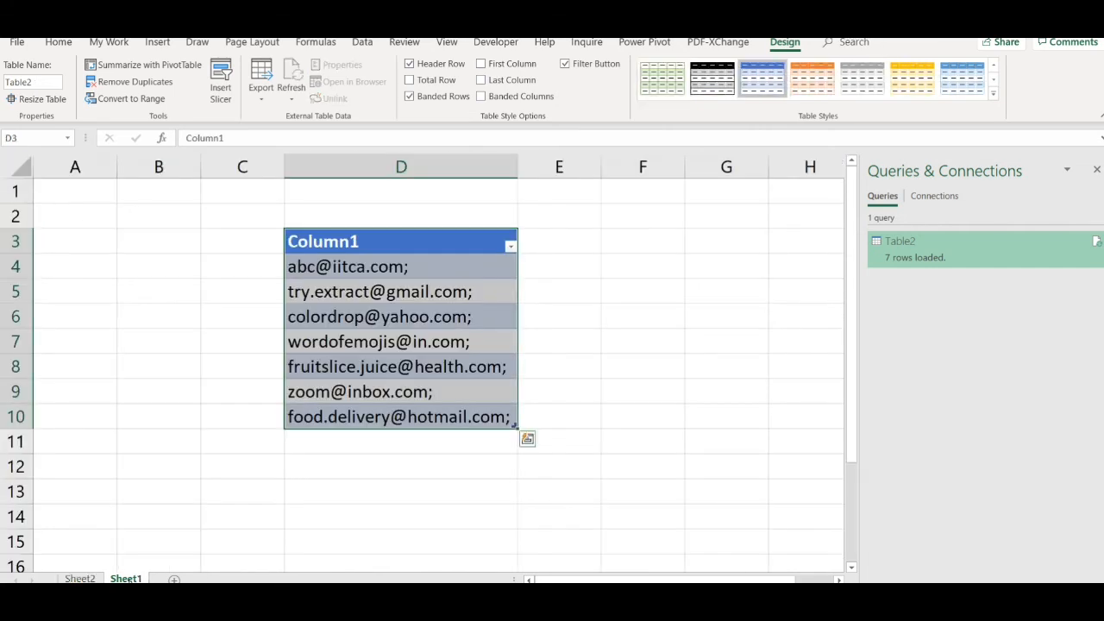
{"action": "left_click", "coordinate": [80, 578]}
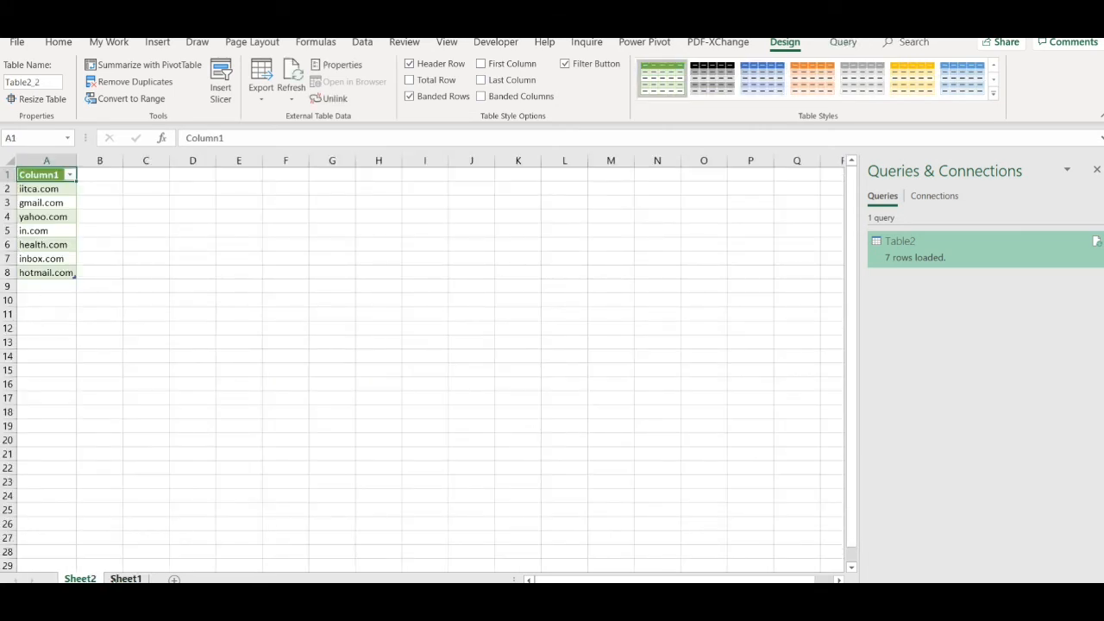
{"action": "left_click", "coordinate": [125, 579]}
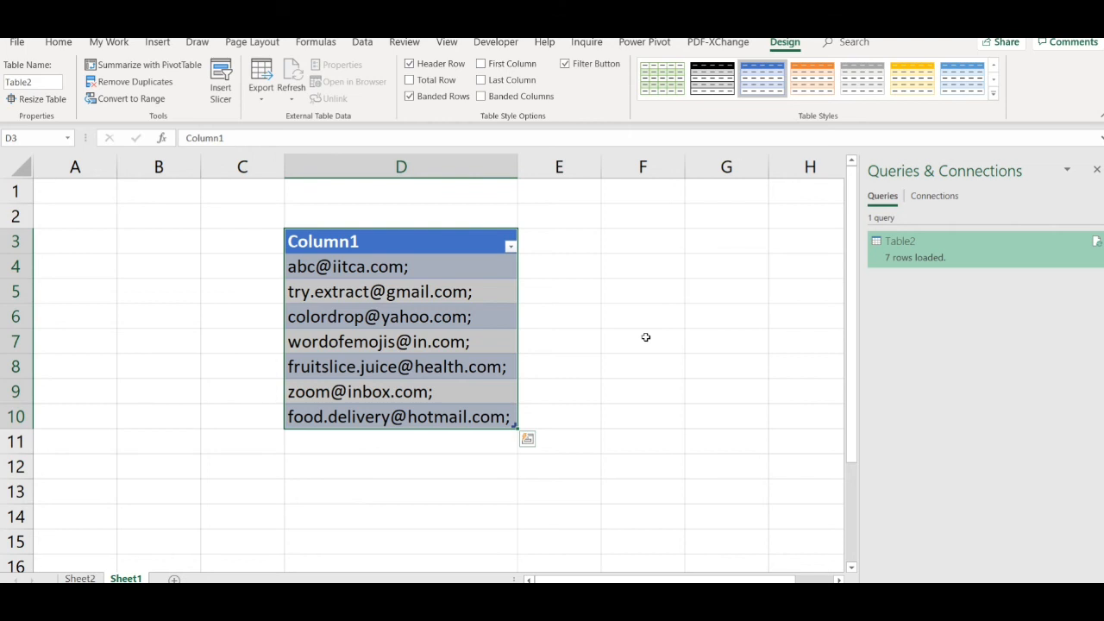
Enter abc in E4 and try.extract in E5, accept the suggested Flash Fill of user names down to E10, and widen column E
{"action": "left_click", "coordinate": [574, 262]}
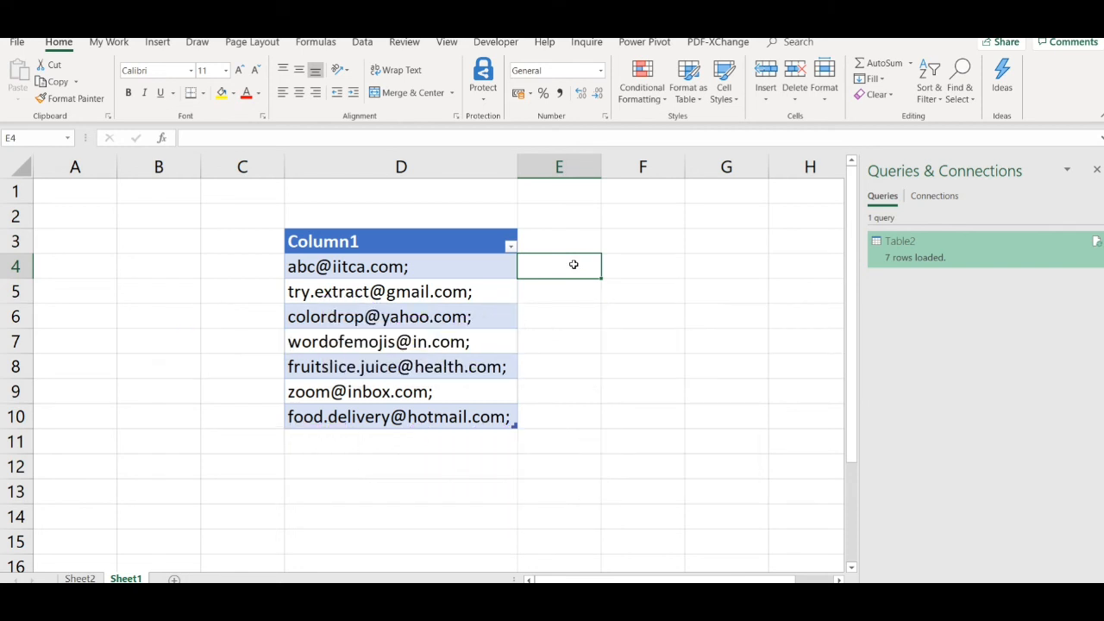
{"action": "type", "text": "A"}
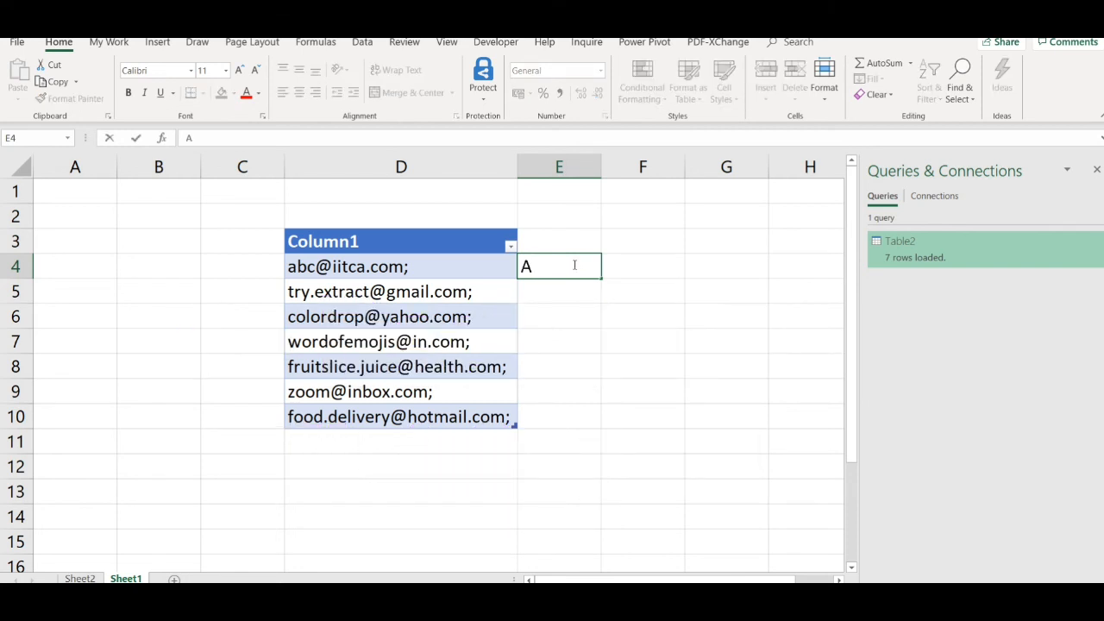
{"action": "key", "text": "BackSpace"}
{"action": "type", "text": "abc"}
{"action": "key", "text": "Return"}
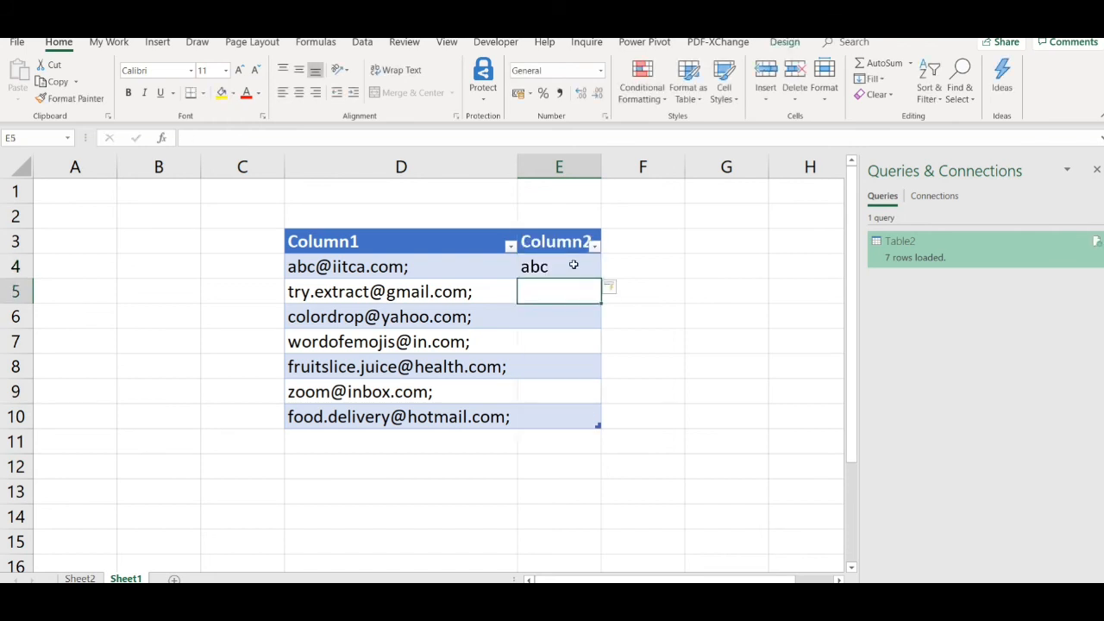
{"action": "type", "text": "try.extract"}
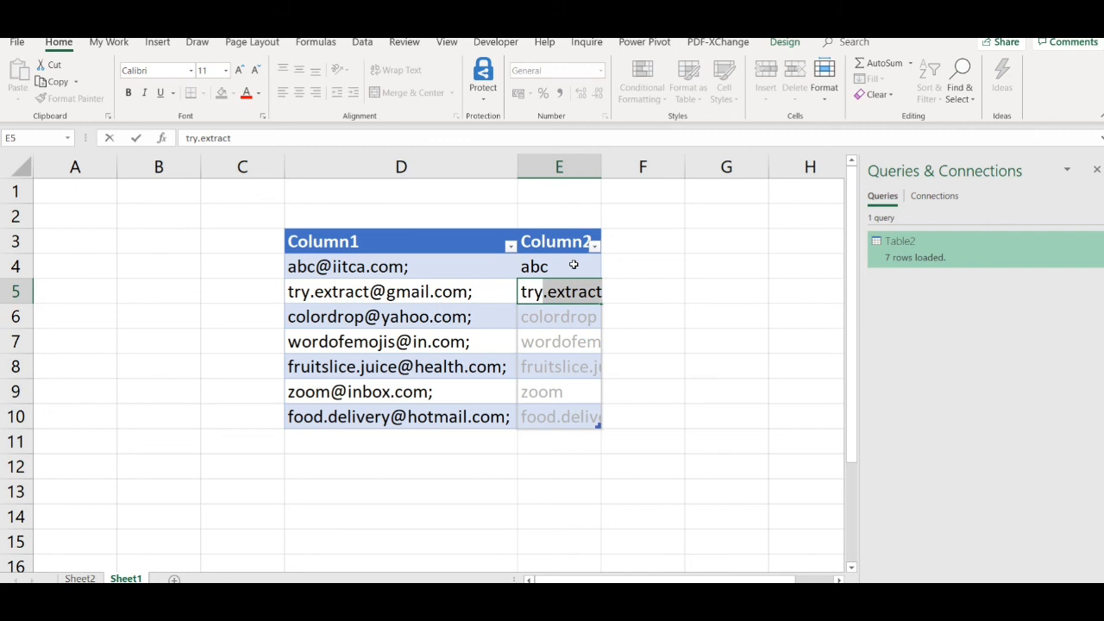
{"action": "key", "text": "Return"}
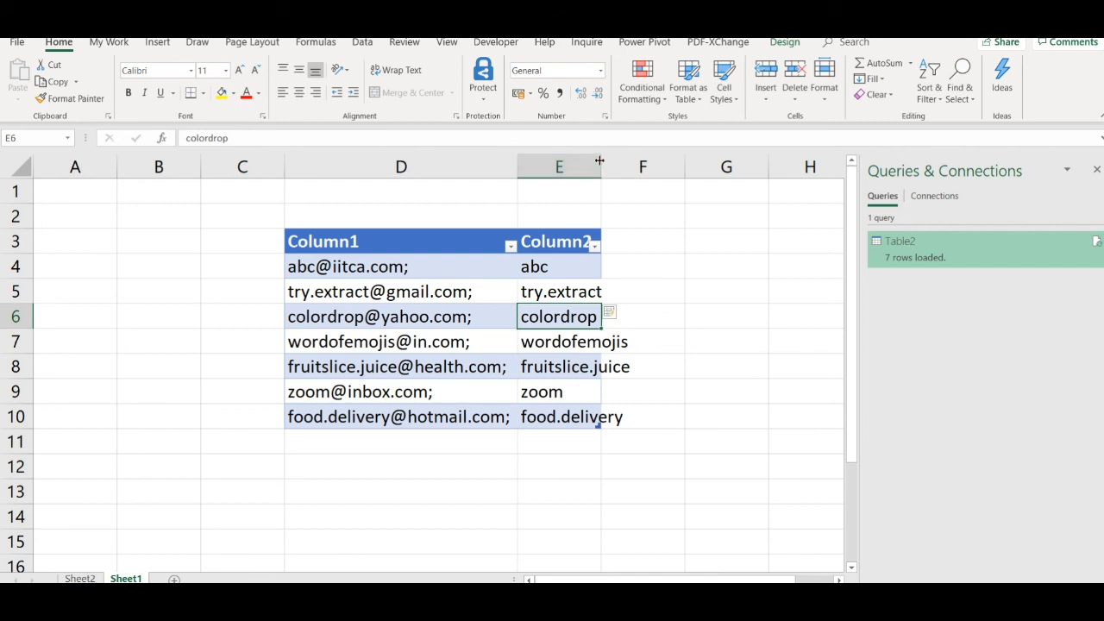
{"action": "left_click_drag", "start_coordinate": [601, 163], "coordinate": [645, 163]}
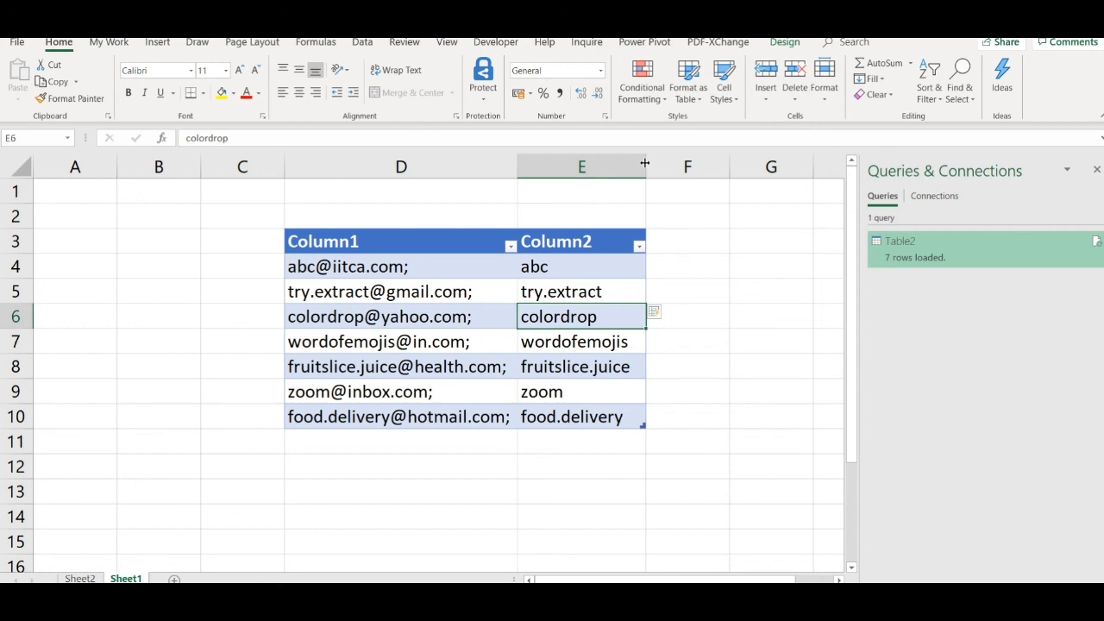
Undo the widening of column E and the user names filled into E4:E10
{"action": "key", "text": "ctrl+z"}
{"action": "key", "text": "ctrl+z"}
{"action": "key", "text": "ctrl+z"}
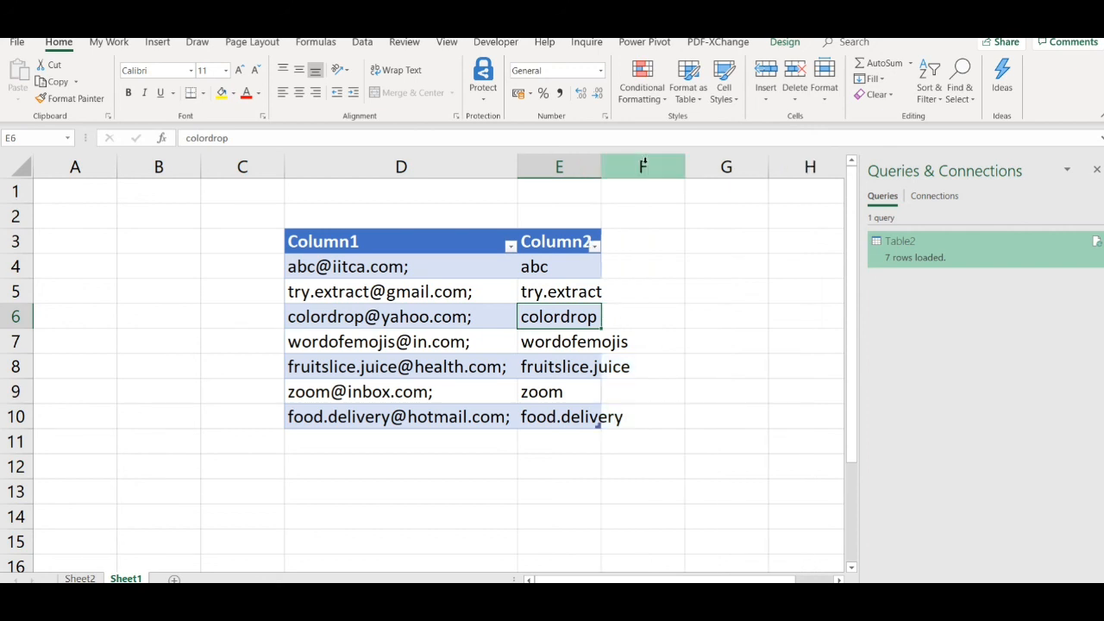
{"action": "key", "text": "ctrl+z"}
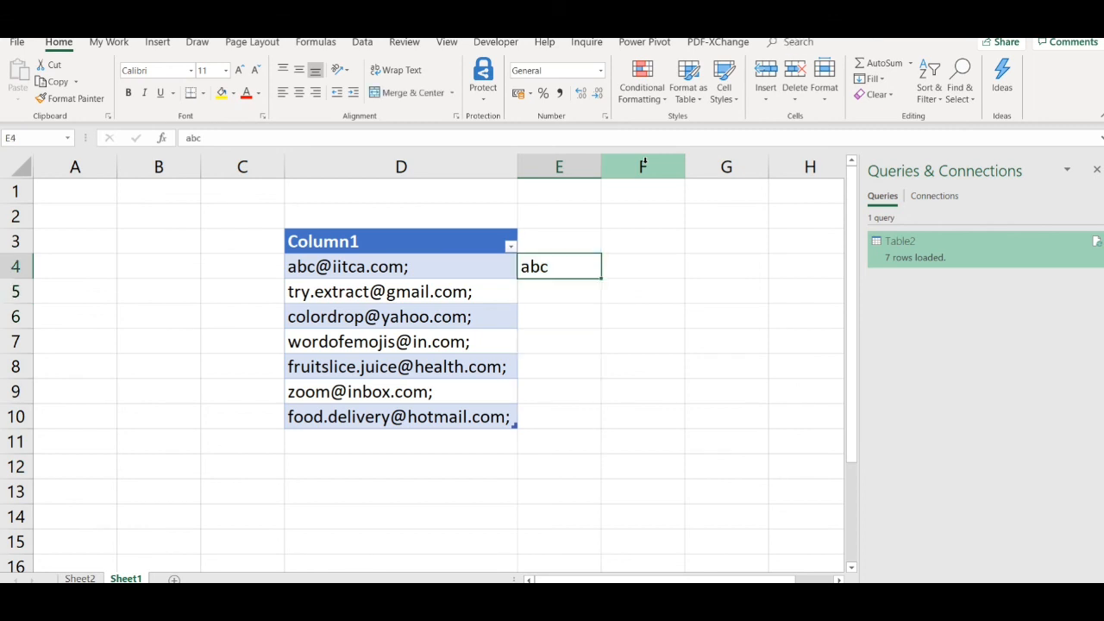
{"action": "key", "text": "ctrl+z"}
Enter iitca.com in E4 and gmail.com in E5, accepting the suggested Flash Fill of domain names down to E10
{"action": "type", "text": "iitca"}
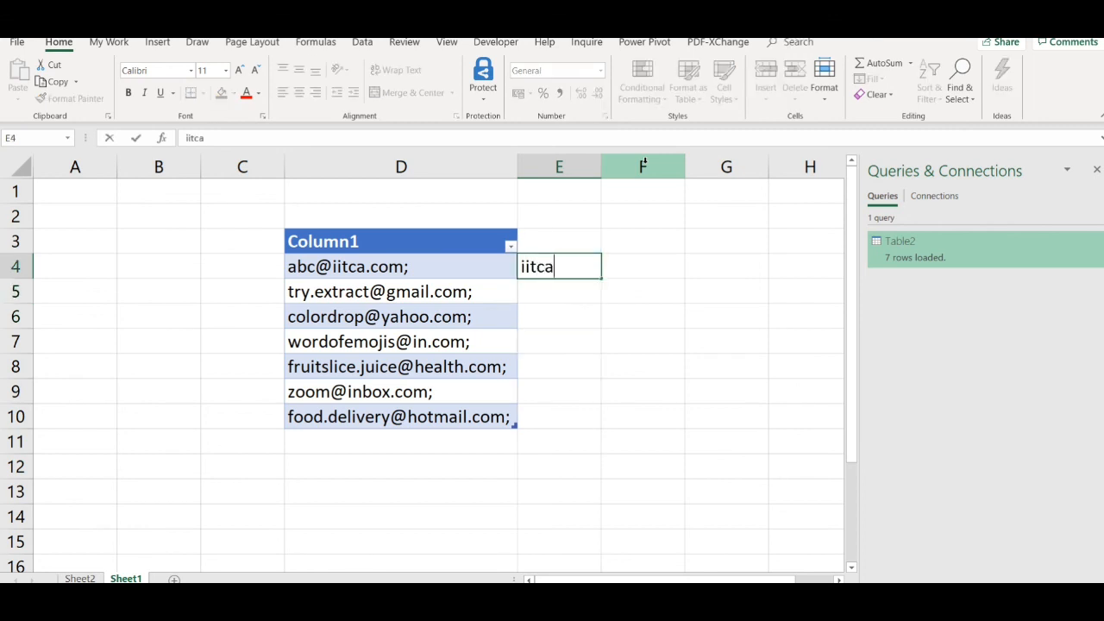
{"action": "type", "text": ".com"}
{"action": "key", "text": "Return"}
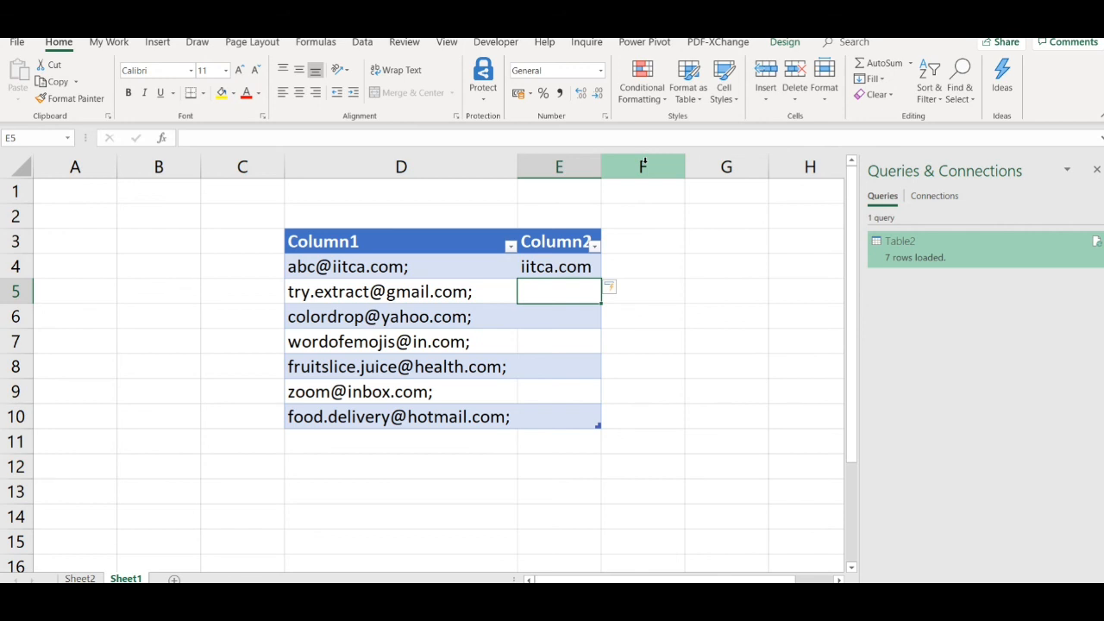
{"action": "type", "text": "g"}
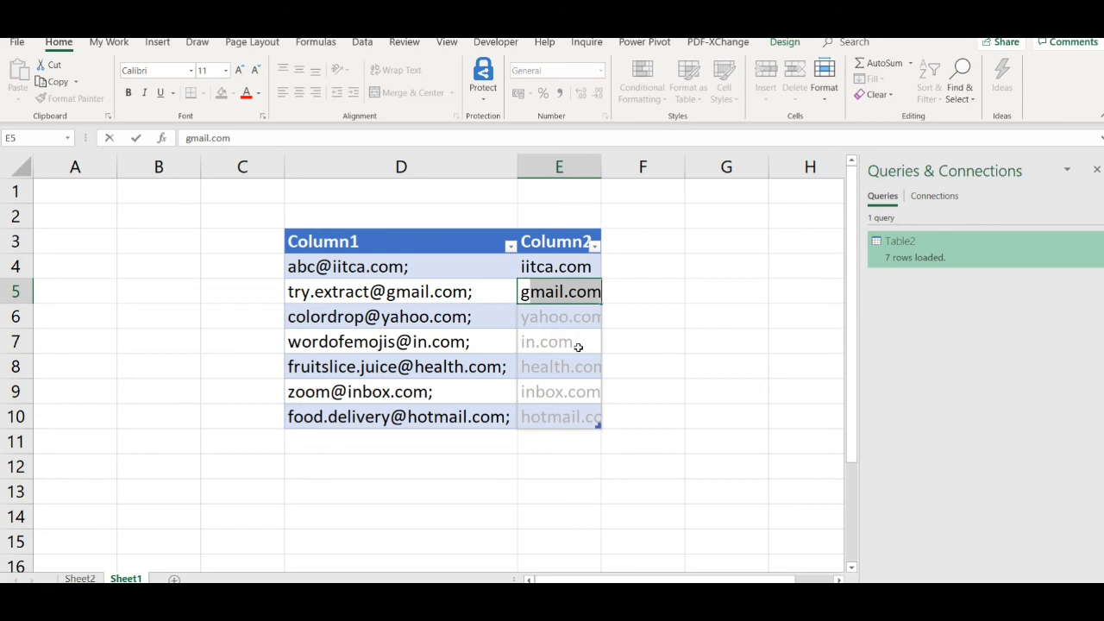
{"action": "key", "text": "Return"}
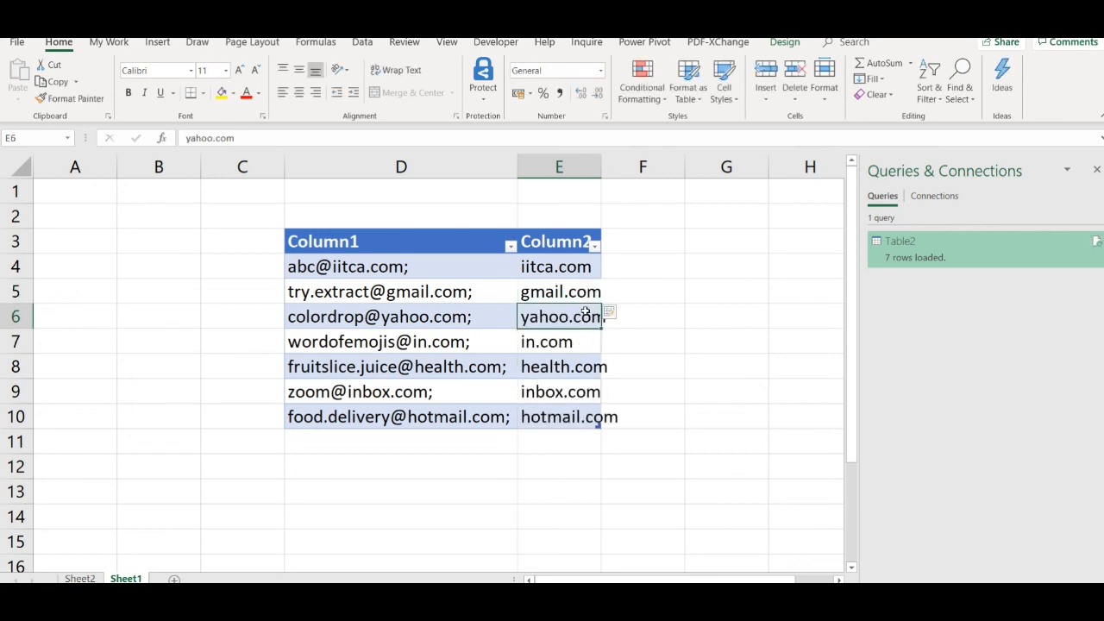
Clear the filled domain names from E6:E10, keeping the two examples in E4 and E5
{"action": "key", "text": "shift+Down"}
{"action": "key", "text": "shift+Down"}
{"action": "key", "text": "shift+Down"}
{"action": "key", "text": "shift+Down"}
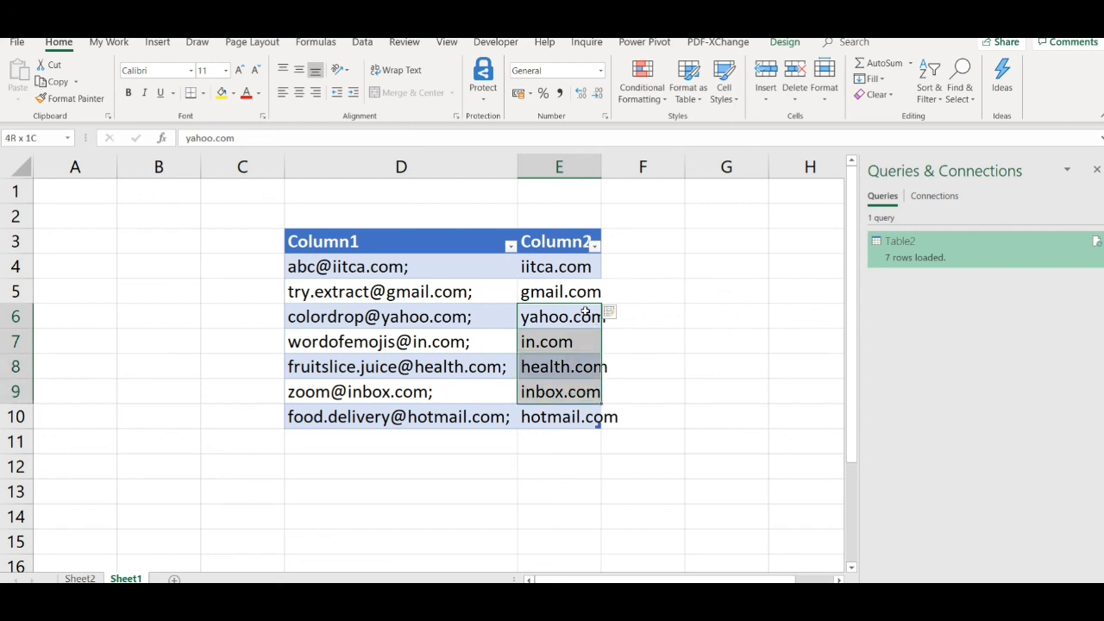
{"action": "key", "text": "Delete"}
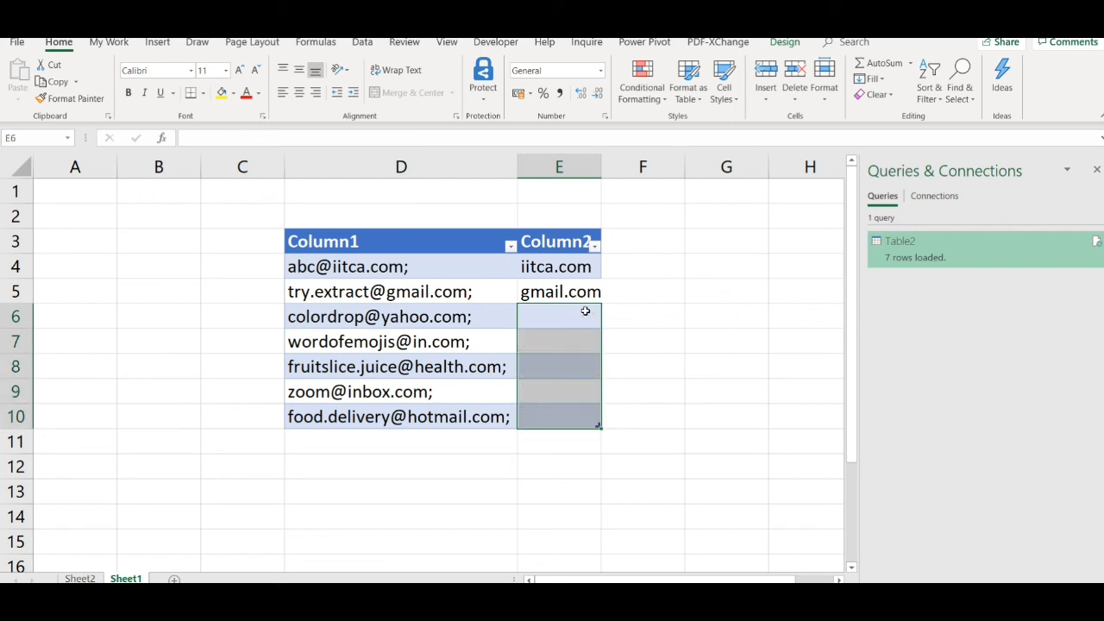
Flash Fill the domain names over E4:E10 from the examples in E4 and E5
{"action": "key", "text": "Up"}
{"action": "key", "text": "Up"}
{"action": "key", "text": "shift+Down"}
{"action": "key", "text": "shift+Down"}
{"action": "key", "text": "shift+Down"}
{"action": "key", "text": "shift+Down"}
{"action": "key", "text": "shift+Down"}
{"action": "key", "text": "shift+Down"}
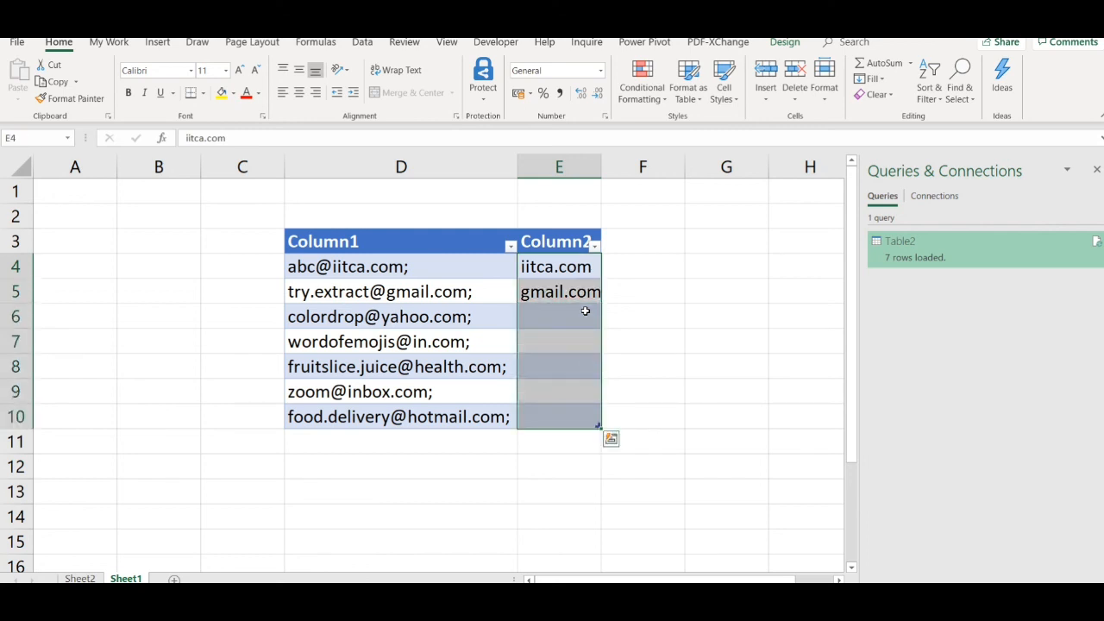
{"action": "key", "text": "ctrl+e"}
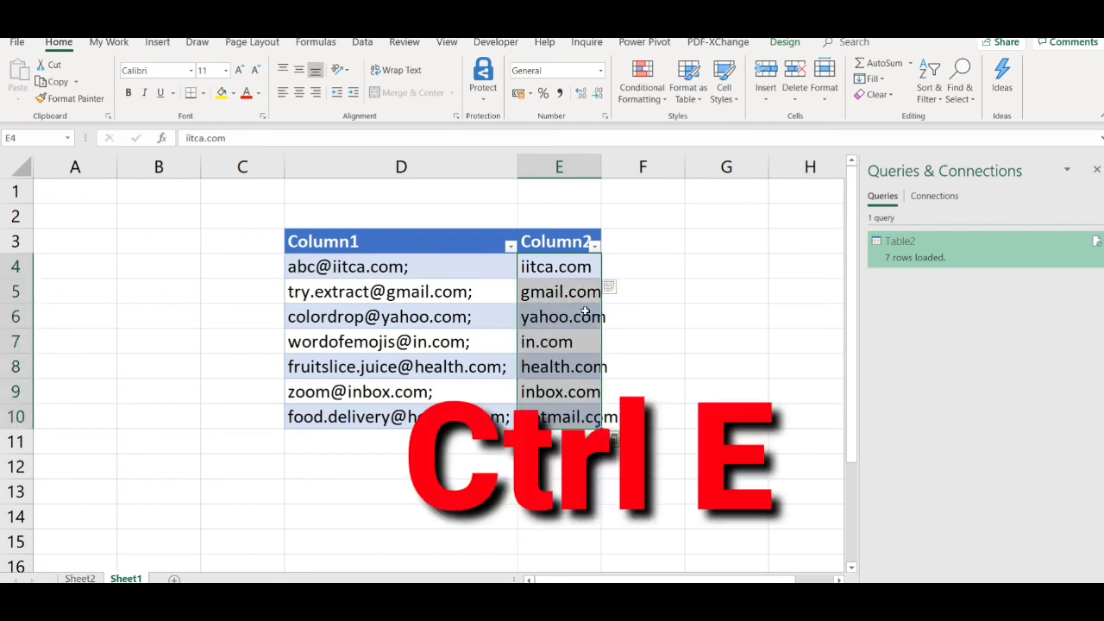